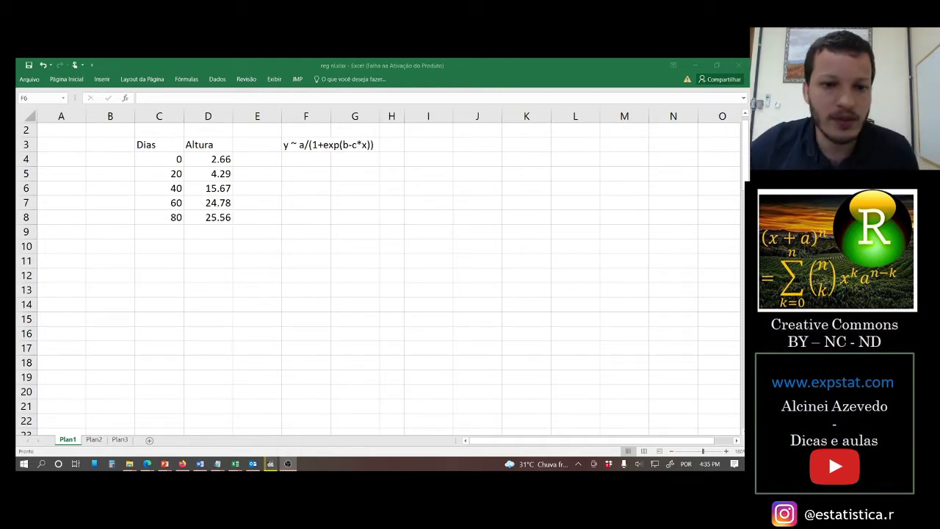
# - Insert a markers-only scatter chart of the Dias and Altura data in C4:D8 and move it clear of the data, below the model equation
pyautogui.moveTo(144, 161); pyautogui.dragTo(226, 214)
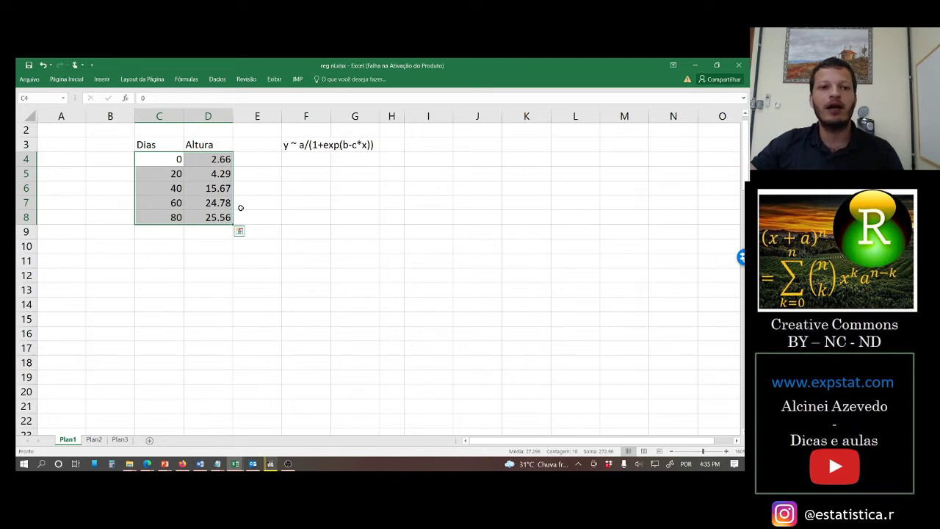
pyautogui.click(66, 80)
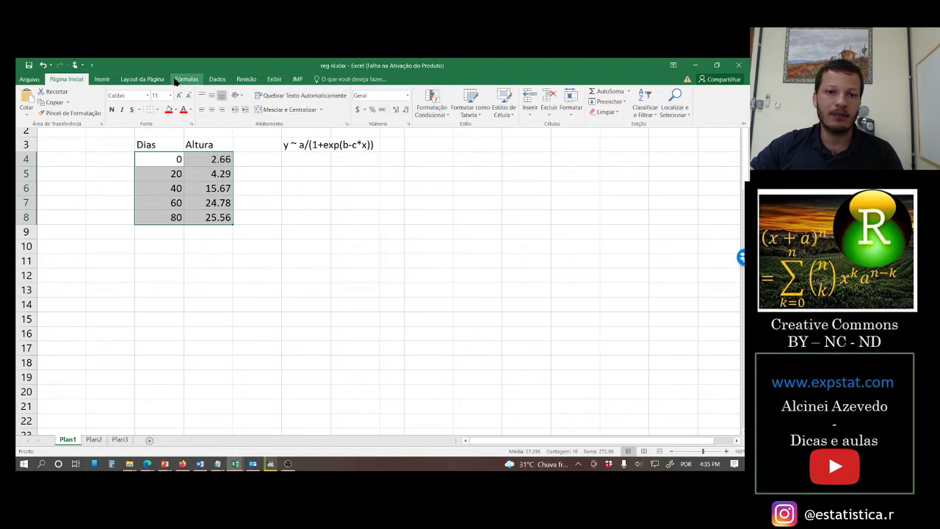
pyautogui.click(101, 80)
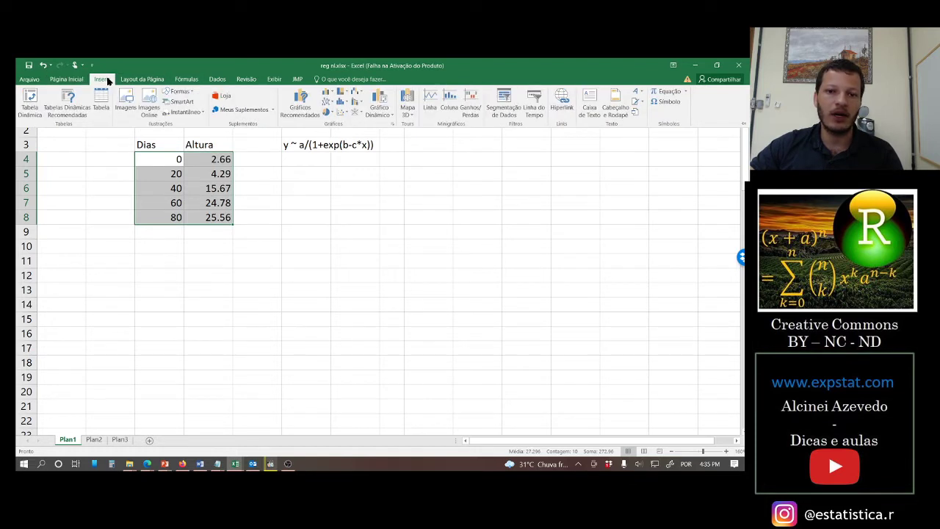
pyautogui.click(342, 113)
pyautogui.click(351, 143)
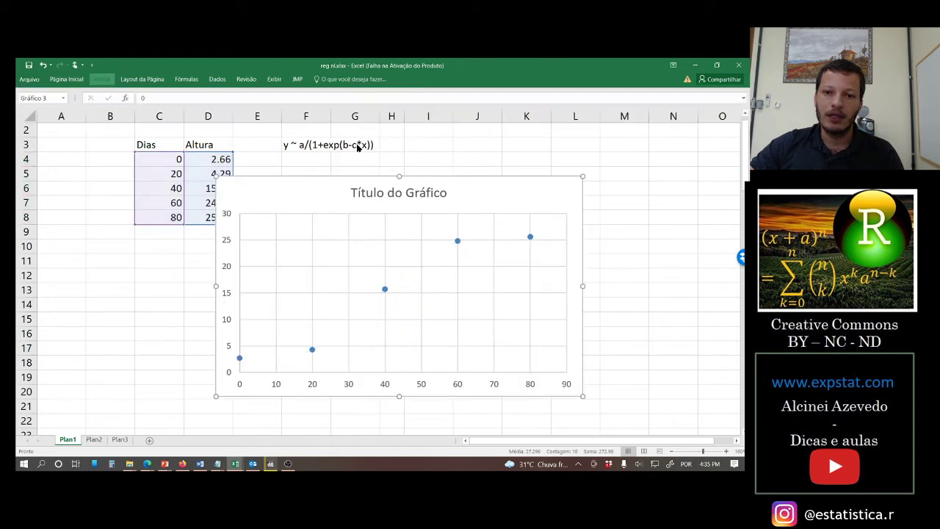
pyautogui.moveTo(384, 176); pyautogui.dragTo(451, 166)
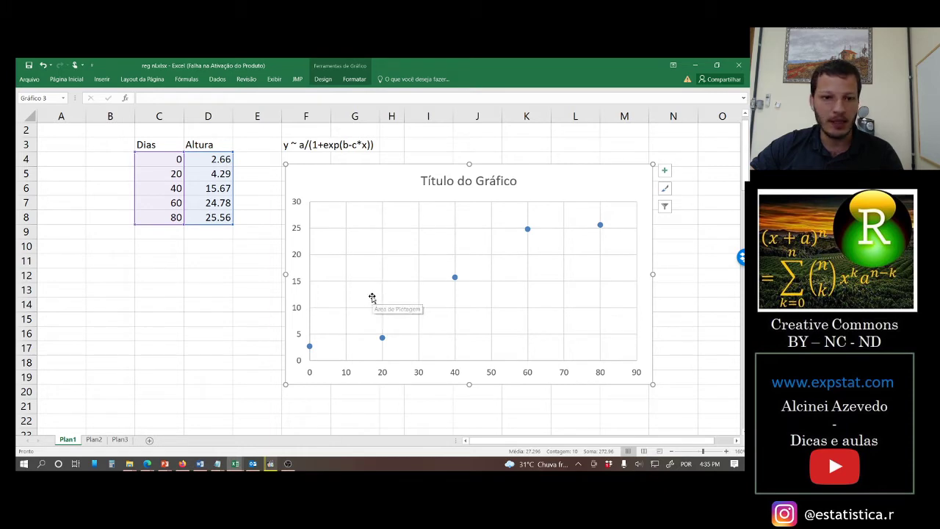
# - Fill column C from C11 downward with consecutive whole numbers from 0 to 80
pyautogui.click(150, 155)
pyautogui.click(147, 261)
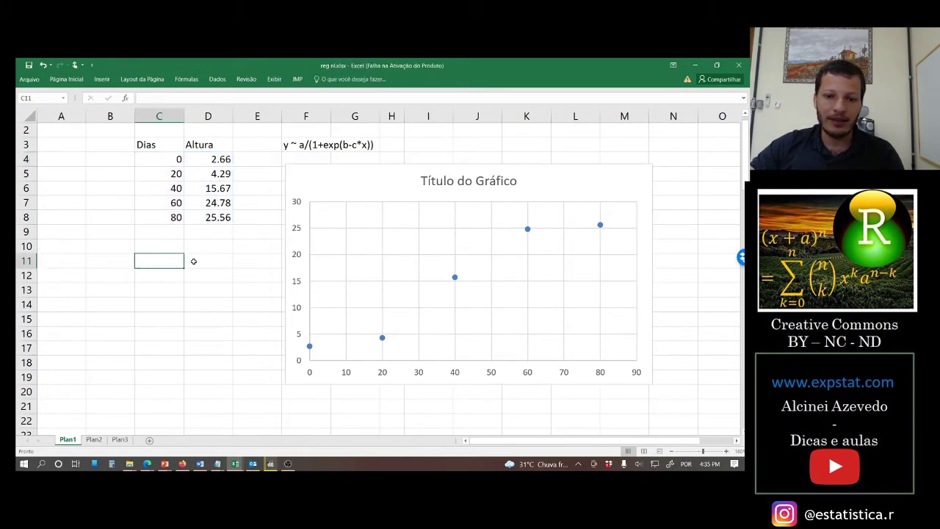
pyautogui.write('0')
pyautogui.press('Return')
pyautogui.write('1')
pyautogui.press('Return')
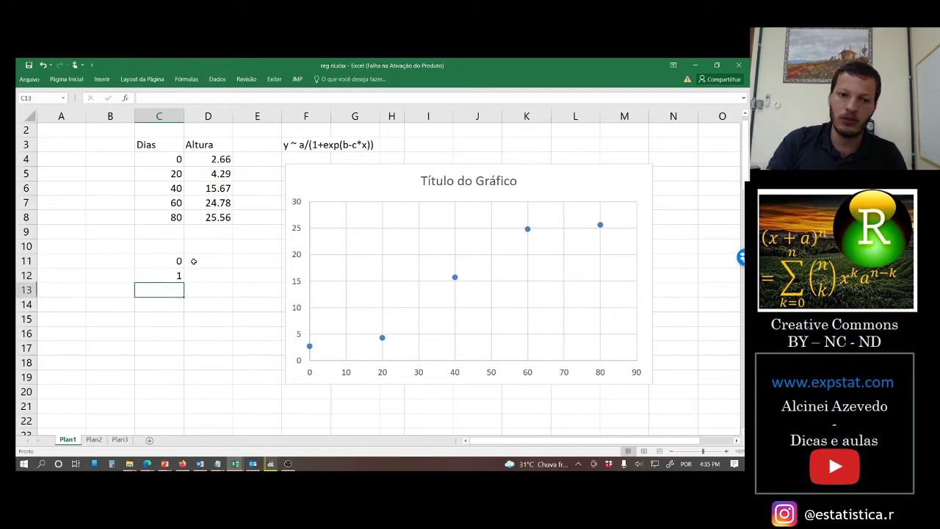
pyautogui.write('2')
pyautogui.press('Return')
pyautogui.moveTo(180, 260)
pyautogui.mouseDown()
pyautogui.moveTo(176, 290)
pyautogui.moveTo(186, 299)
pyautogui.moveTo(172, 470)
pyautogui.moveTo(166, 416)
pyautogui.moveTo(149, 389)
pyautogui.moveTo(158, 437)
pyautogui.moveTo(154, 416)
pyautogui.mouseUp()
pyautogui.scroll(8, 350, 294)
pyautogui.scroll(15, 350, 295)
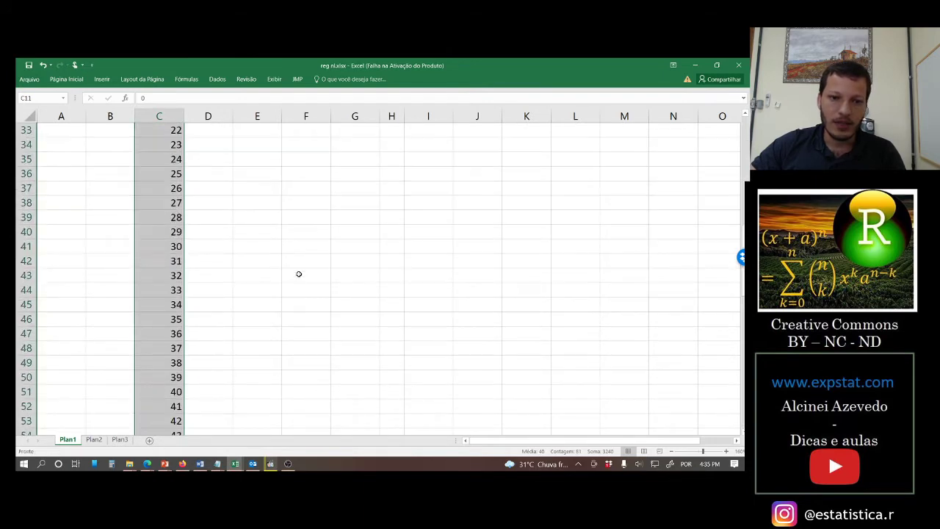
# - Enter the headers "Dias" in C10 and "Altura predita" in D10 above the new day series
pyautogui.click(182, 232)
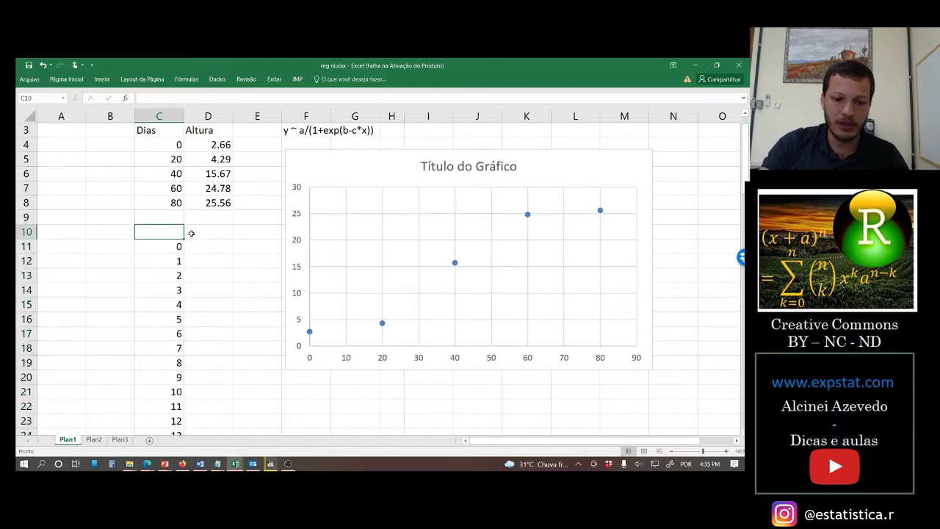
pyautogui.write('Dias')
pyautogui.press('Tab')
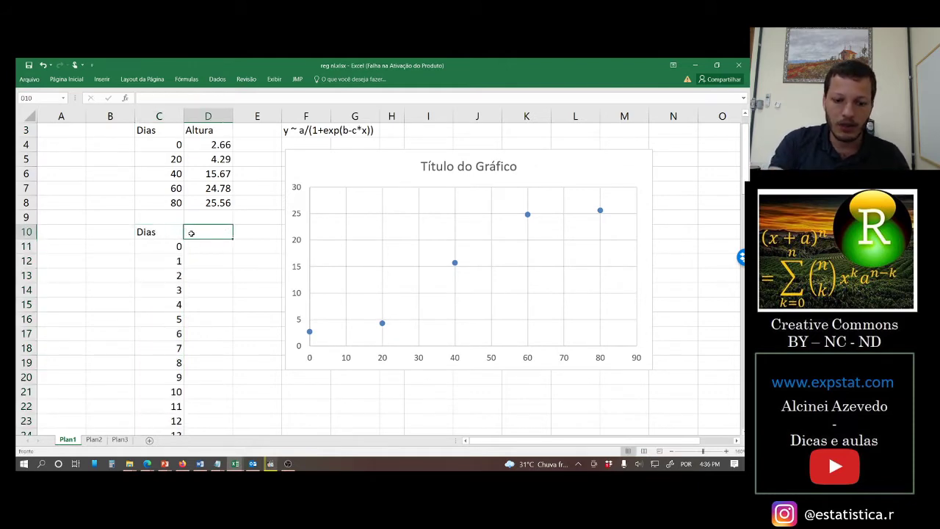
pyautogui.write('Altura')
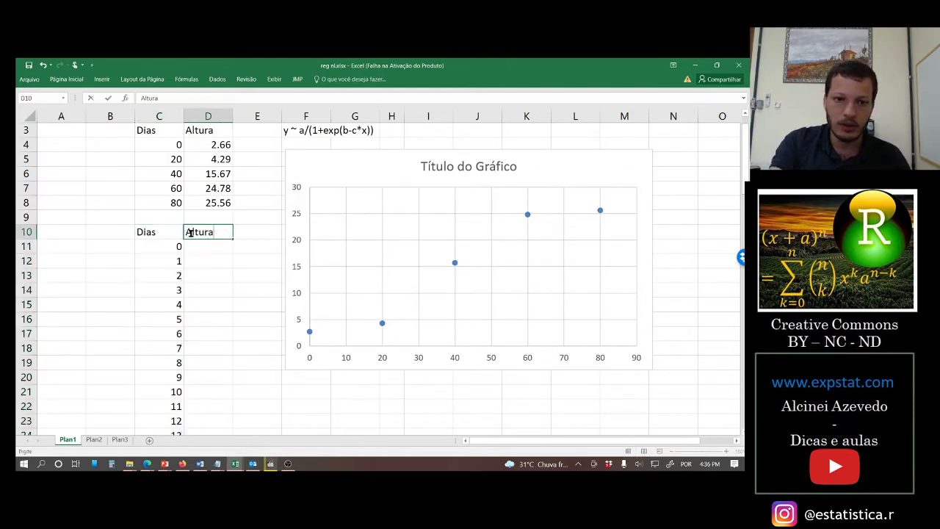
pyautogui.write(' predita')
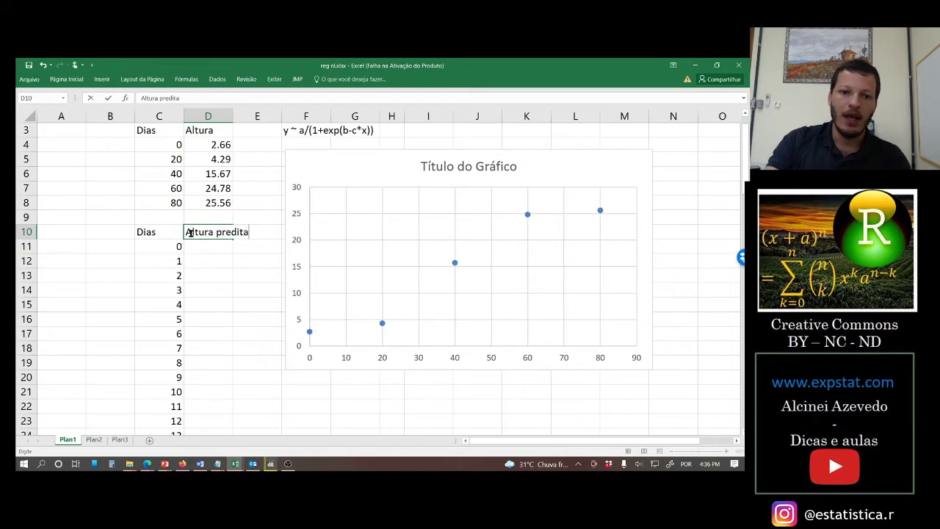
pyautogui.click(220, 290)
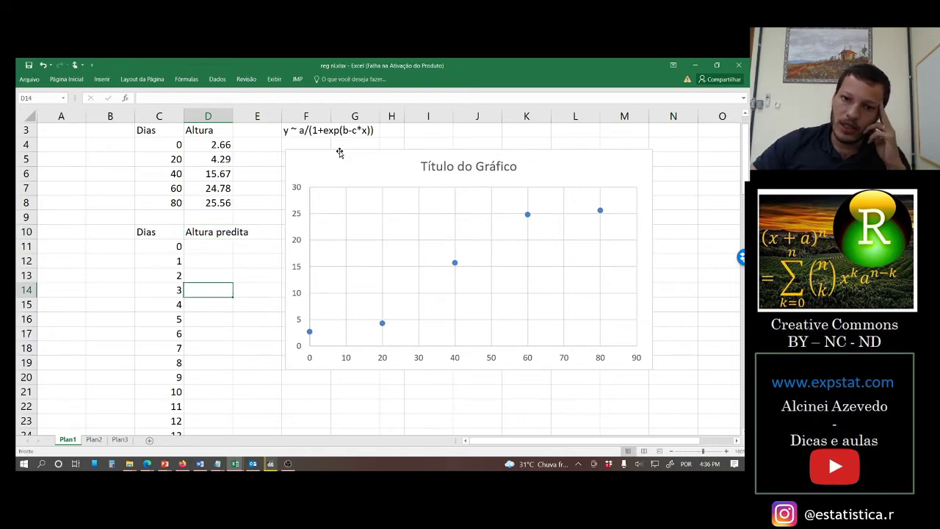
# - Move the chart clear of columns F and G and enter the parameter labels a, b and c in F5:F7
pyautogui.moveTo(345, 149); pyautogui.dragTo(458, 152)
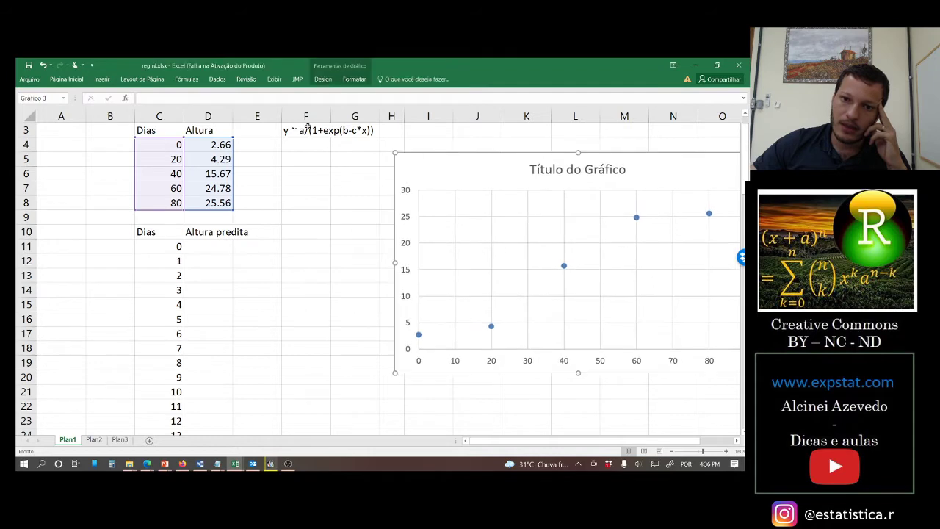
pyautogui.click(285, 156)
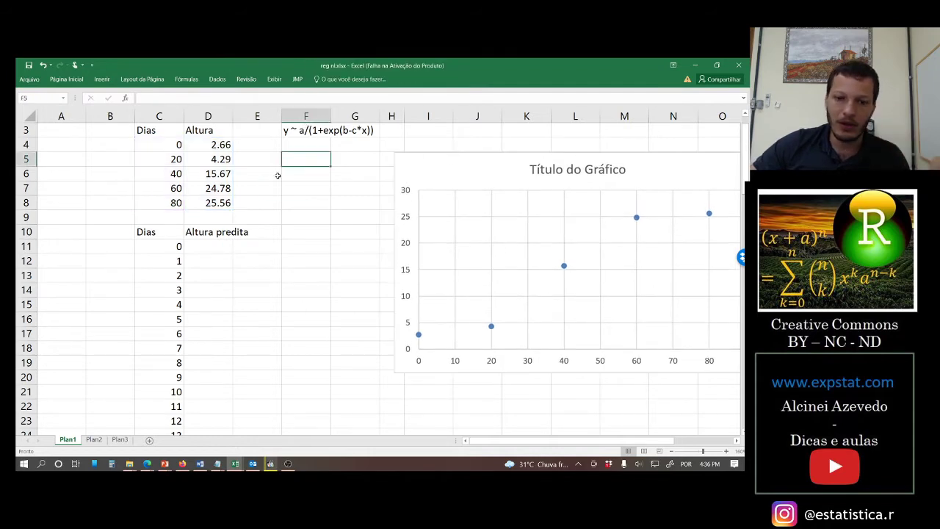
pyautogui.write('a')
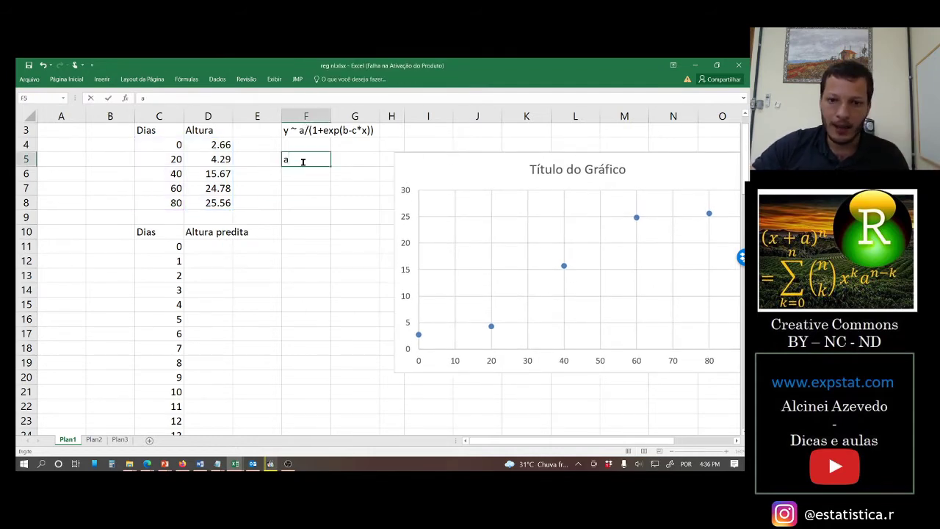
pyautogui.press('Return')
pyautogui.write('b')
pyautogui.press('Return')
pyautogui.write('c')
pyautogui.press('Return')
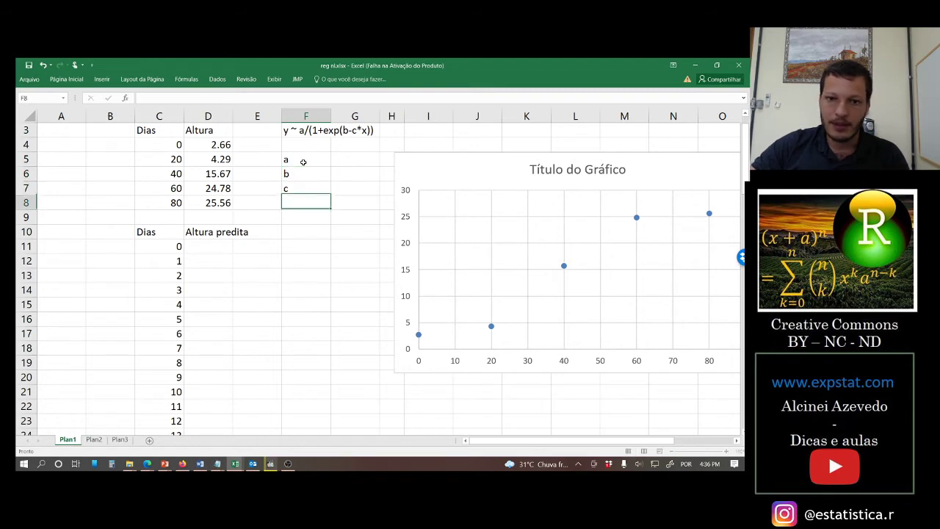
# - Enter 10 as the starting value of parameters a, b and c in G5:G7
pyautogui.click(335, 159)
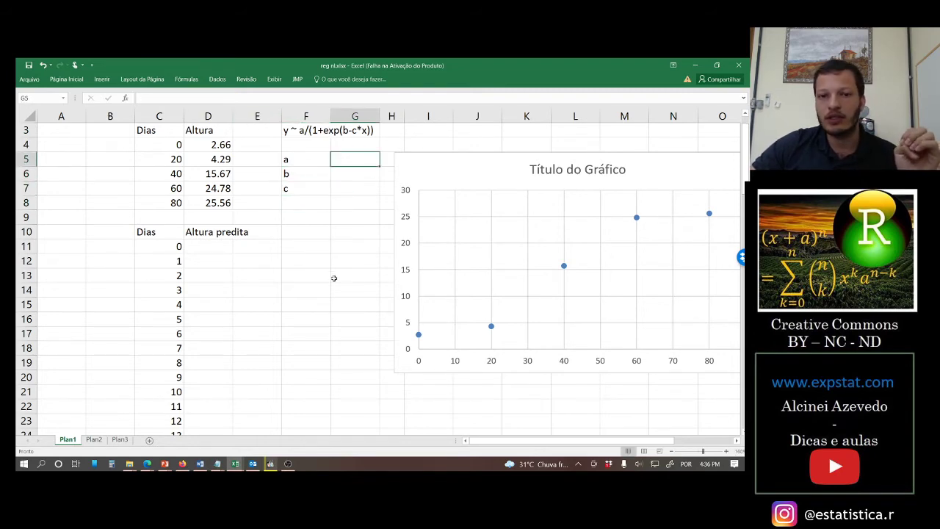
pyautogui.write('10')
pyautogui.press('Return')
pyautogui.write('10')
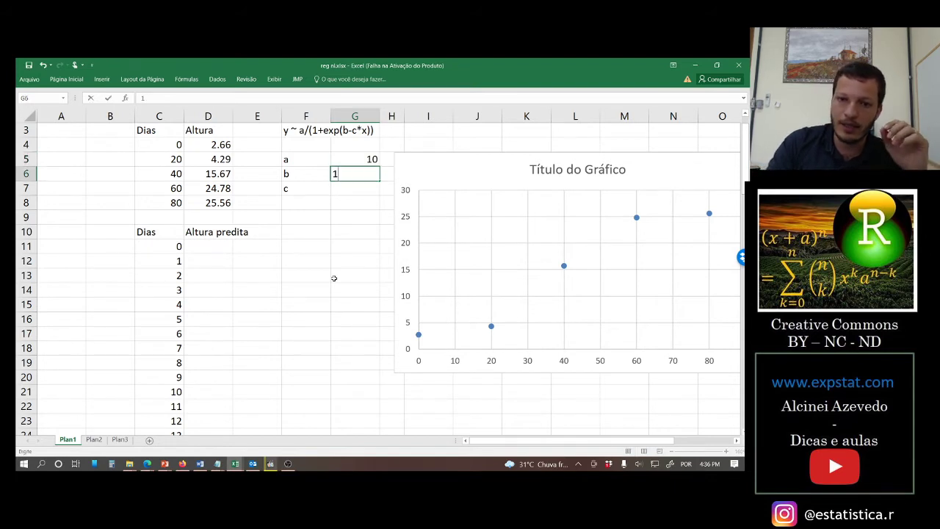
pyautogui.press('Return')
pyautogui.write('10')
pyautogui.press('Return')
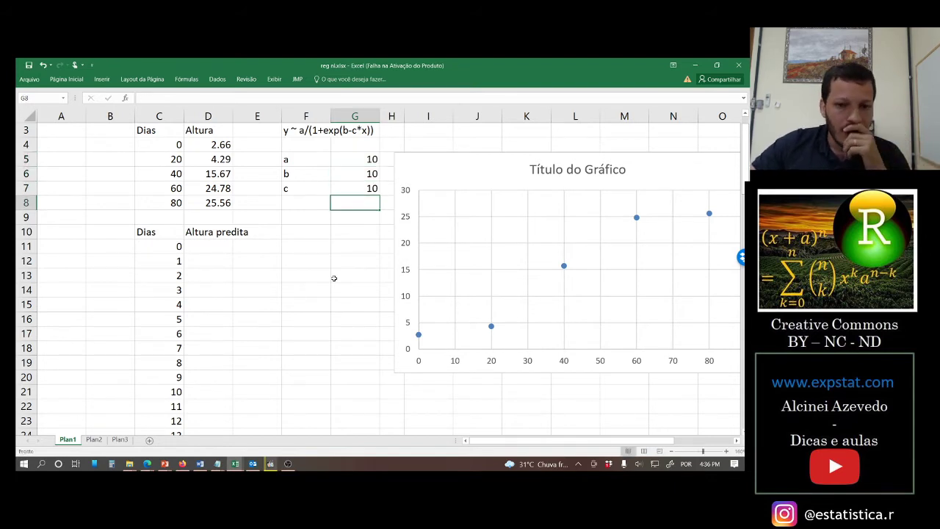
# - Enter the logistic model formula =G5/(1+EXP(G6-G7*C11)) in D11 for the predicted height at day 0
pyautogui.click(206, 248)
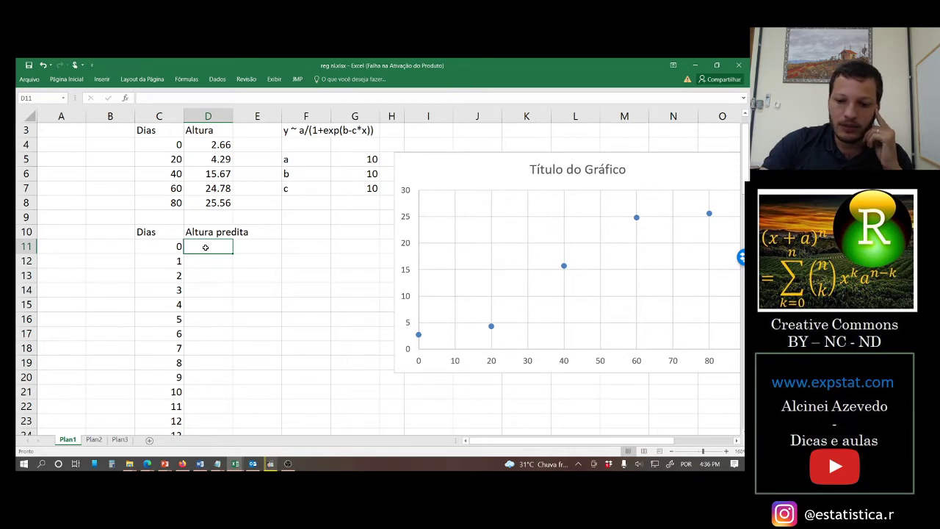
pyautogui.write('=')
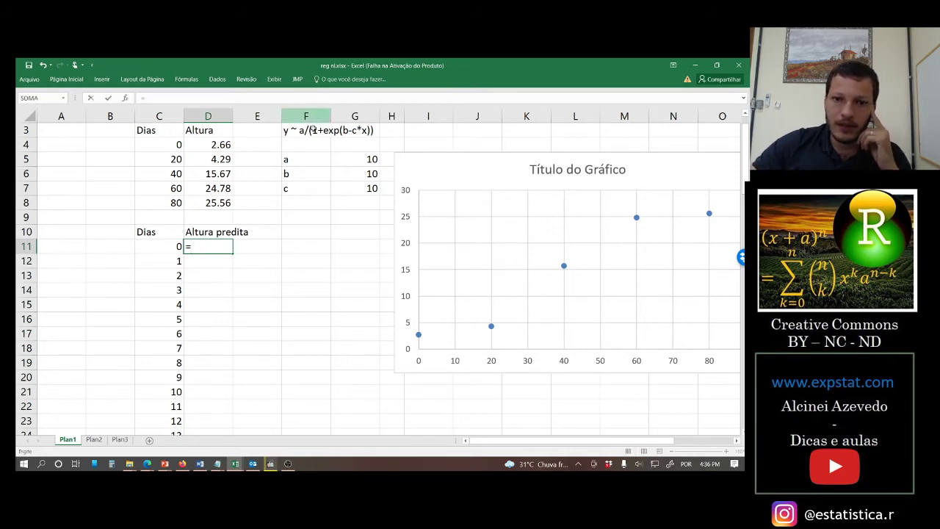
pyautogui.click(356, 158)
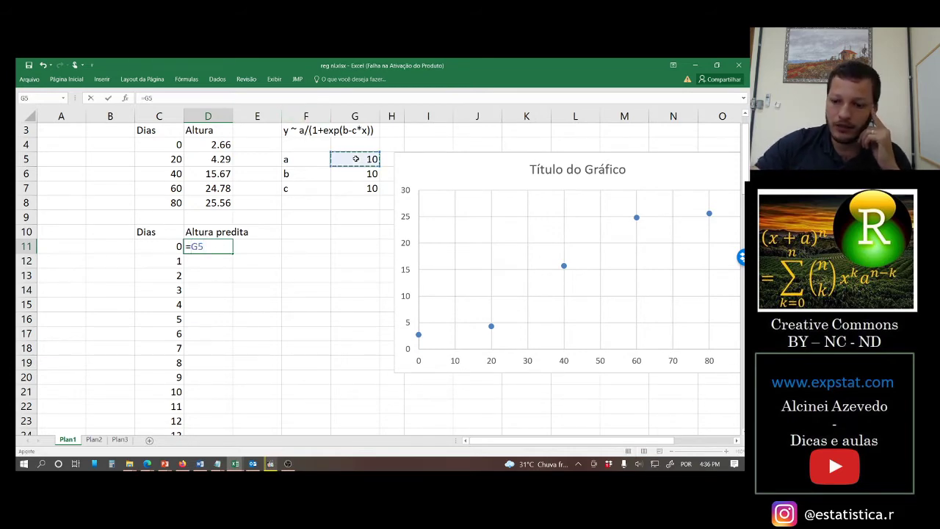
pyautogui.write('/')
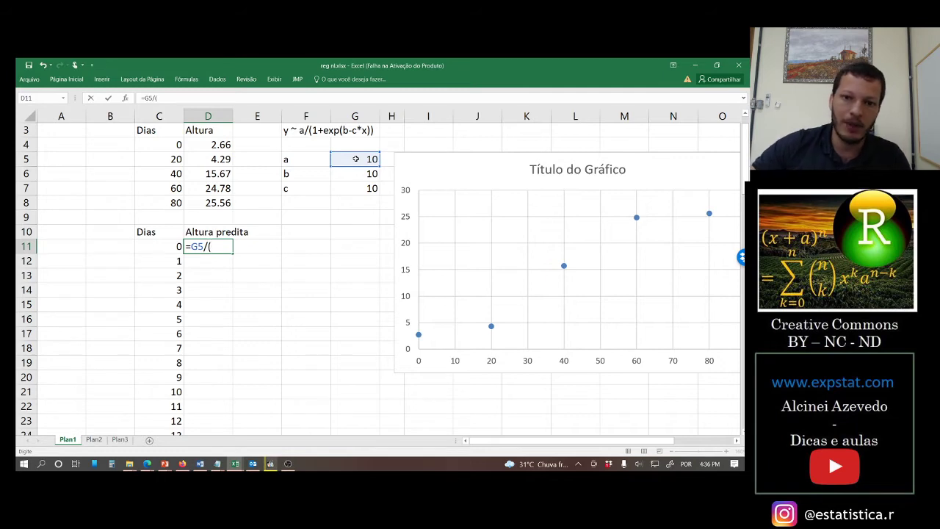
pyautogui.write('(1')
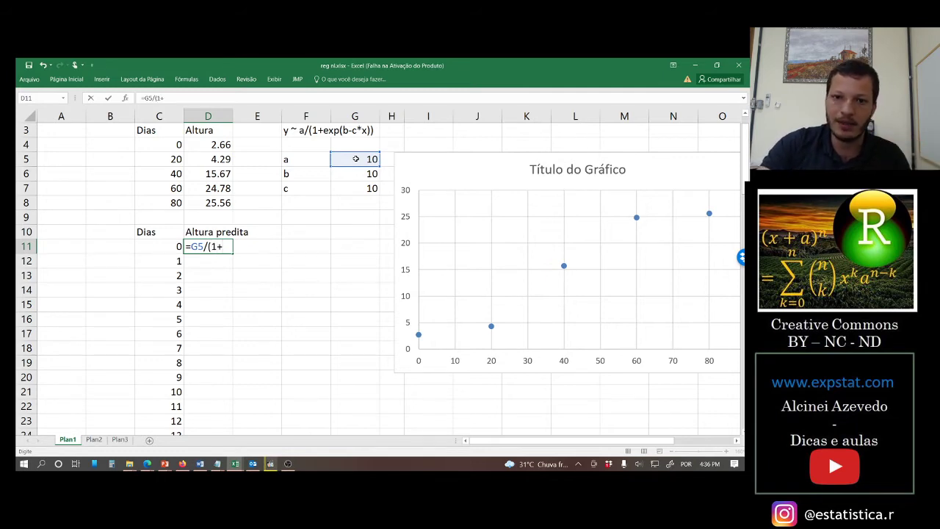
pyautogui.write('+exp(')
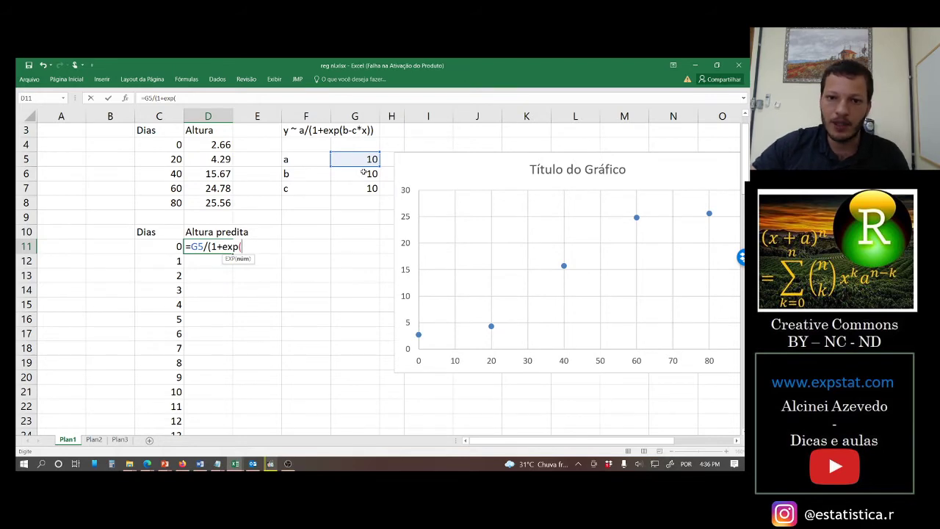
pyautogui.click(364, 174)
pyautogui.write('-')
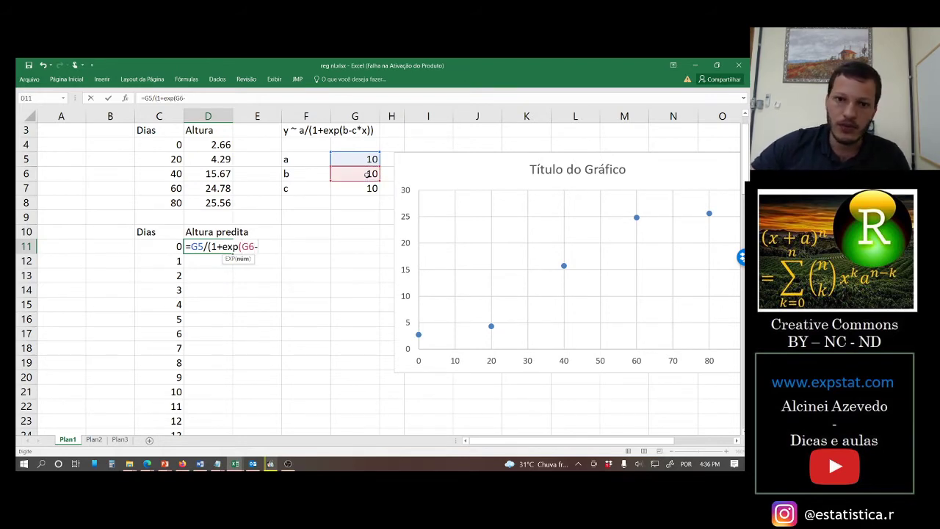
pyautogui.click(364, 188)
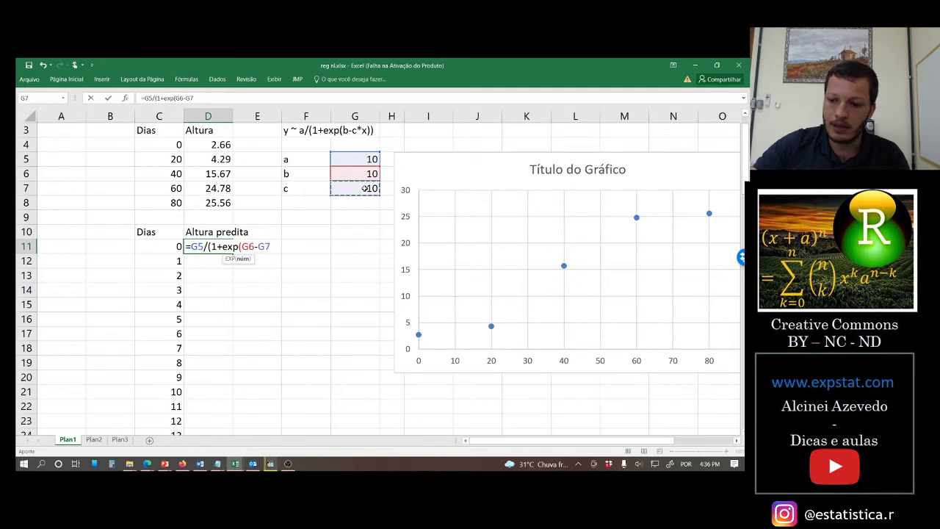
pyautogui.write('*')
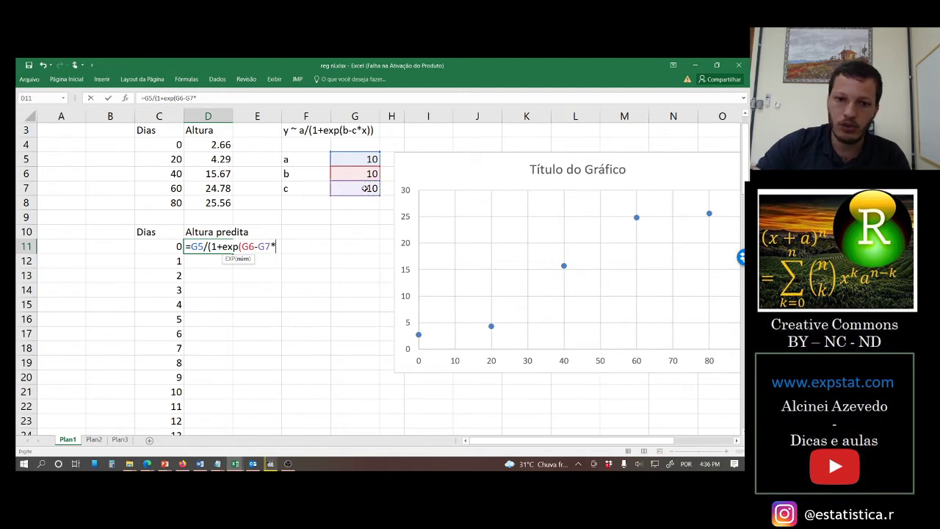
pyautogui.click(175, 246)
pyautogui.press('Return')
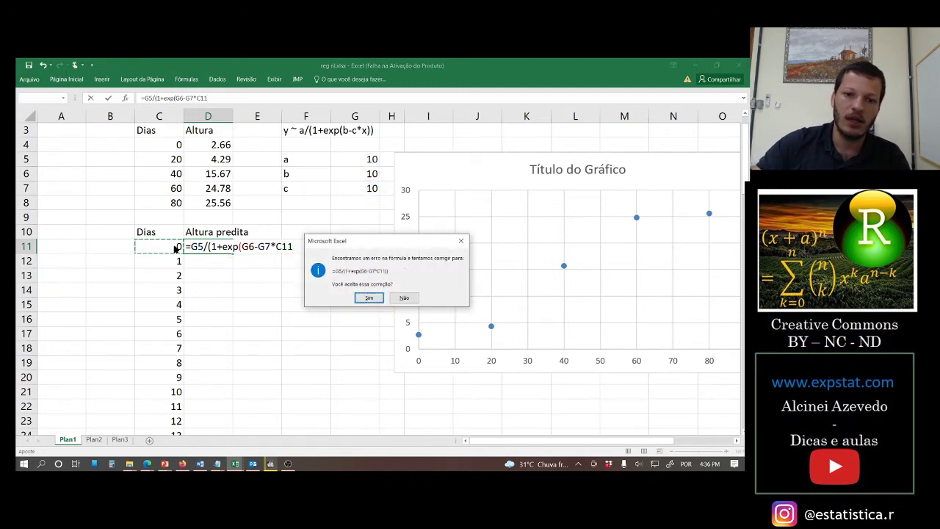
pyautogui.press('Return')
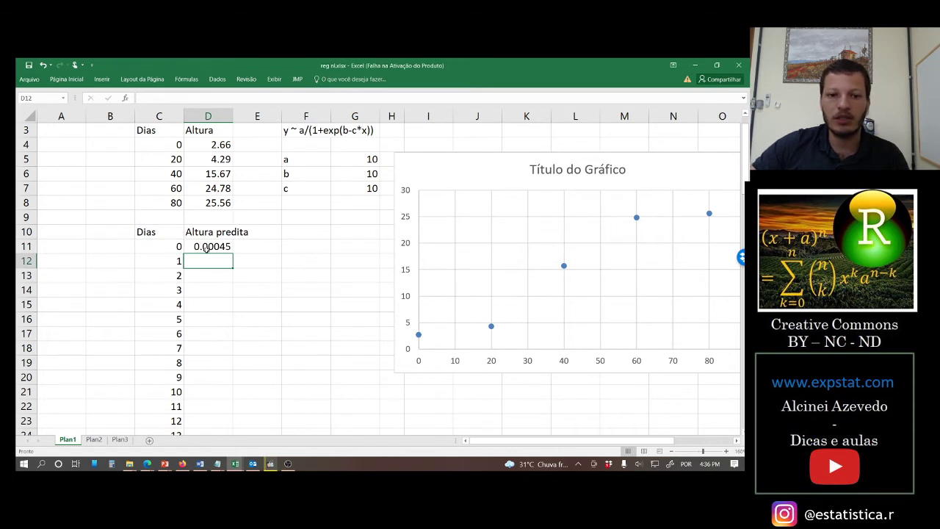
# - Lock the parameter rows in the D11 formula by changing the references to G$5, G$6 and G$7
pyautogui.click(208, 246)
pyautogui.doubleClick(207, 246)
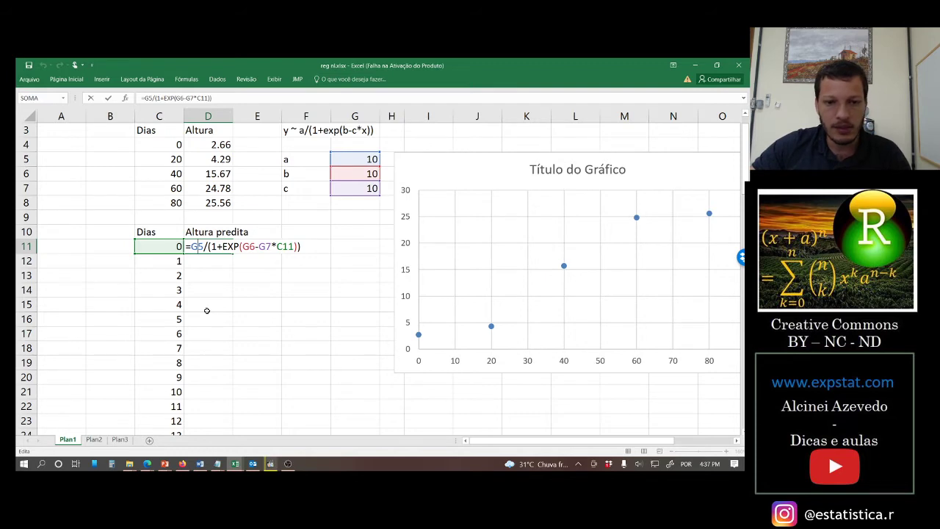
pyautogui.write('$')
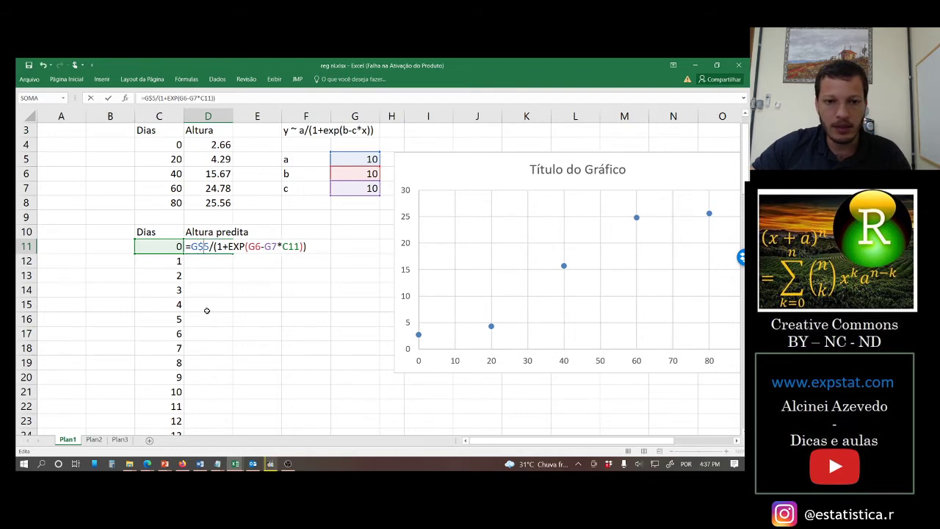
pyautogui.click(252, 246)
pyautogui.write('$')
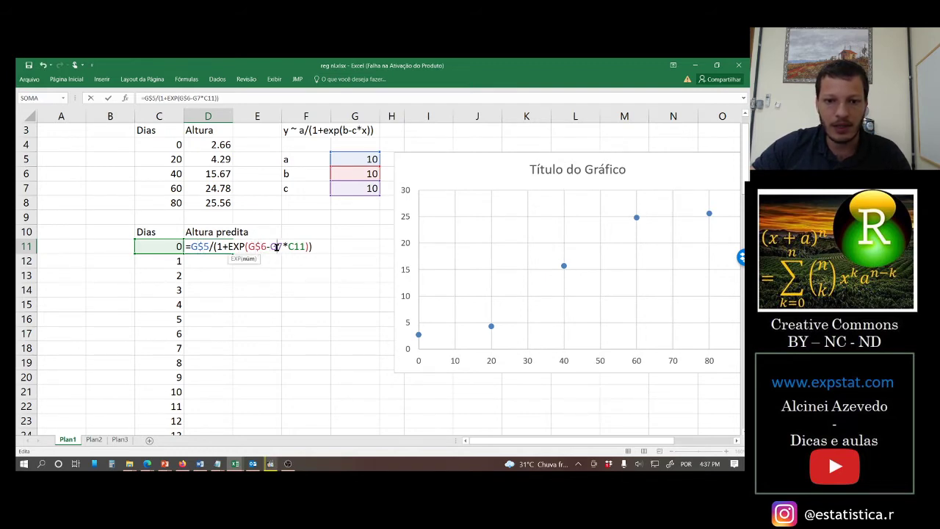
pyautogui.click(275, 247)
pyautogui.write('$')
pyautogui.press('Return')
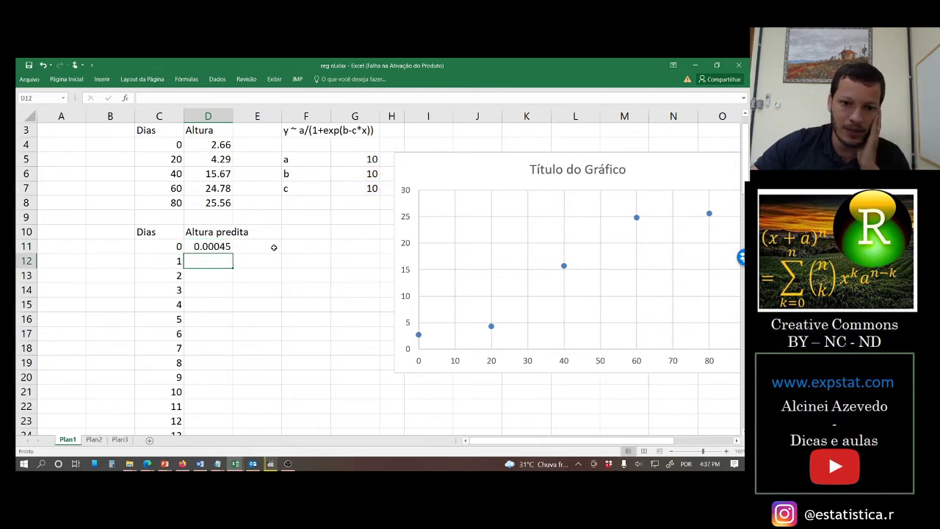
# - Fill the predicted height formula from D11 down to D91 alongside the list of days
pyautogui.click(216, 249)
pyautogui.doubleClick(232, 254)
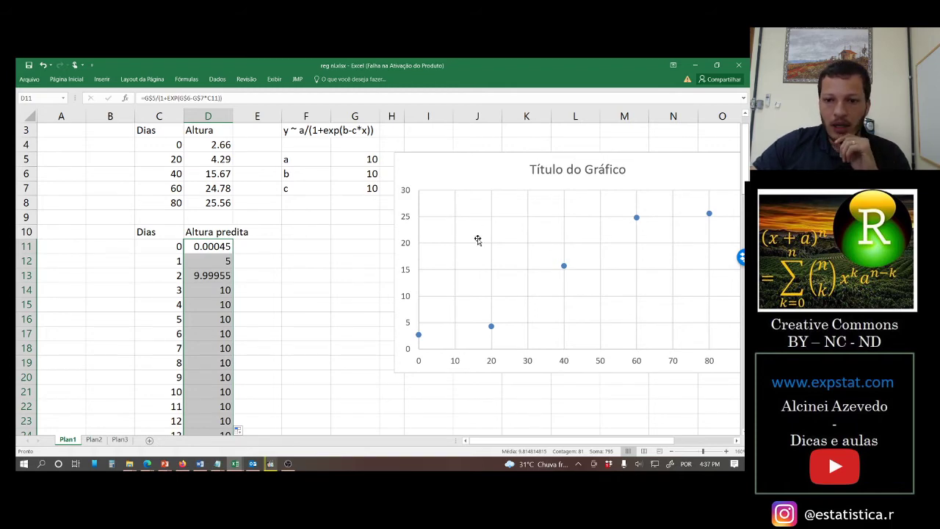
# - Add a series named "preditos" to the chart, using the days in C11:C91 as its X values
pyautogui.rightClick(506, 180)
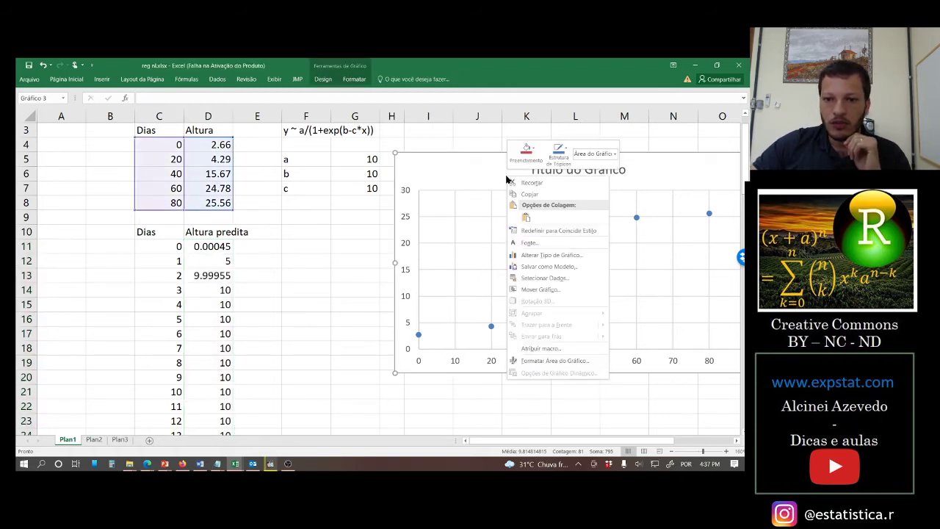
pyautogui.click(540, 281)
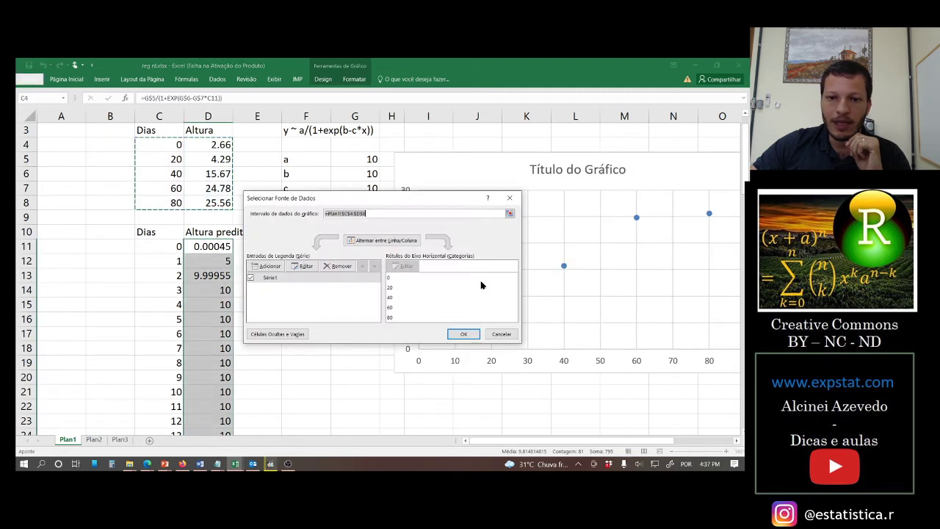
pyautogui.click(281, 266)
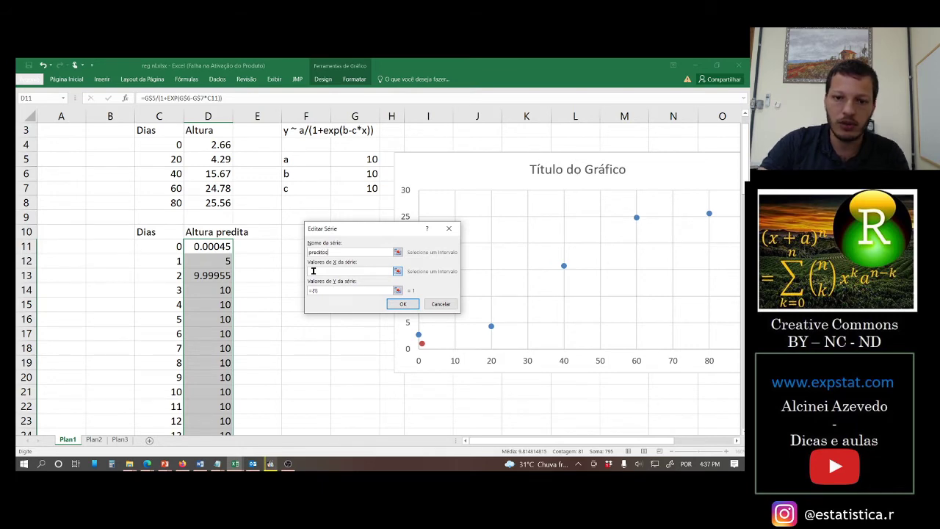
pyautogui.click(343, 272)
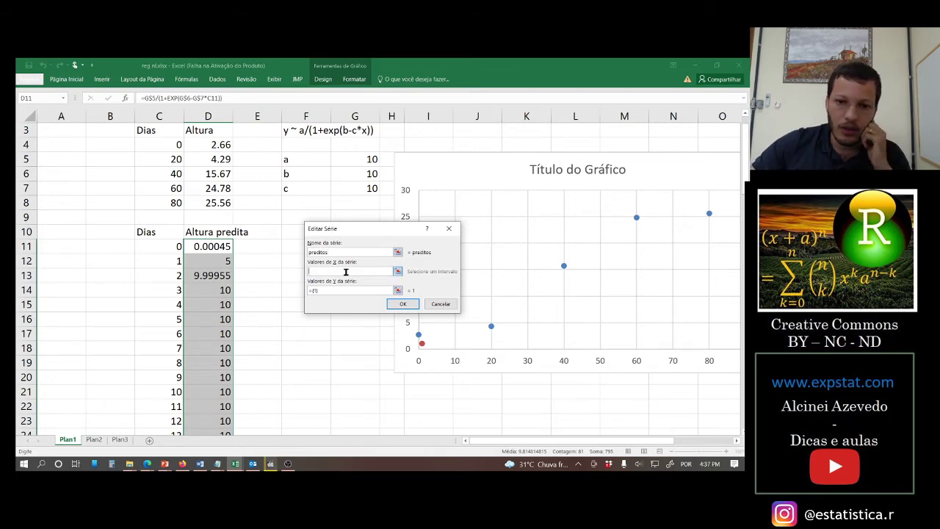
pyautogui.click(169, 248)
pyautogui.hotkey('ctrl', 'shift', 'Down')
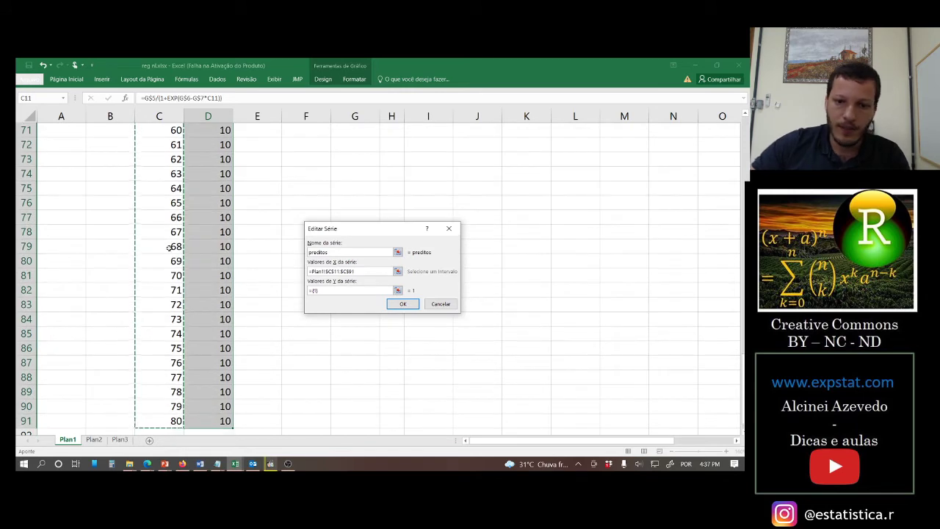
# - Set the Y values of the "preditos" series to D11:D91 and apply the new chart data
pyautogui.click(310, 292)
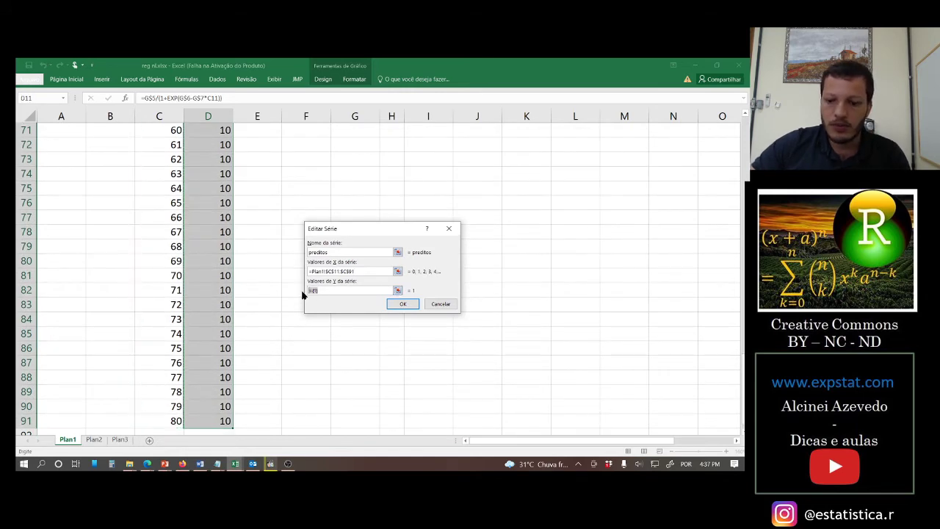
pyautogui.press('BackSpace')
pyautogui.scroll(16, 265, 304)
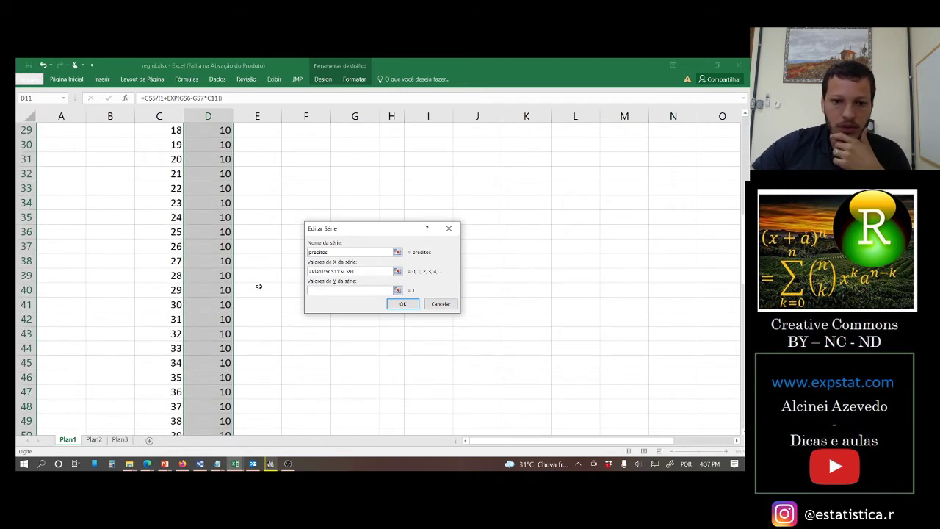
pyautogui.scroll(7, 226, 330)
pyautogui.click(226, 275)
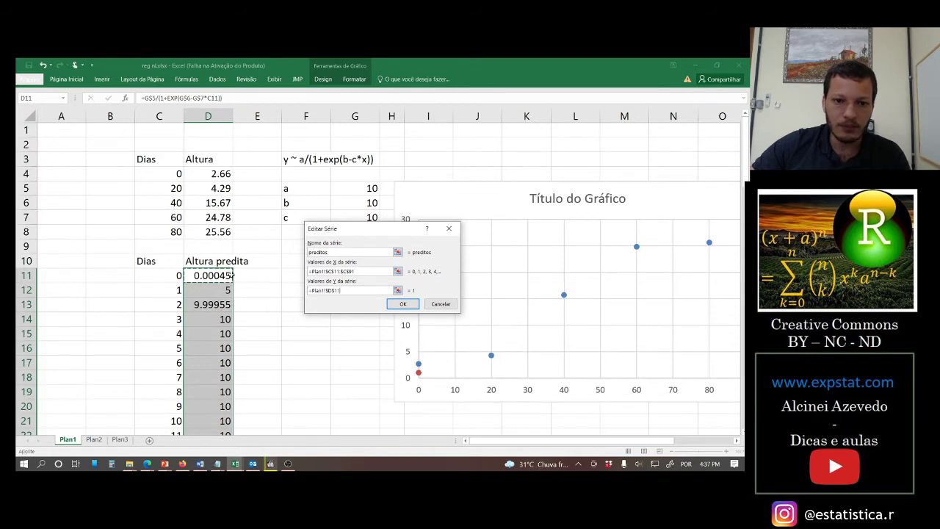
pyautogui.hotkey('ctrl', 'shift', 'Down')
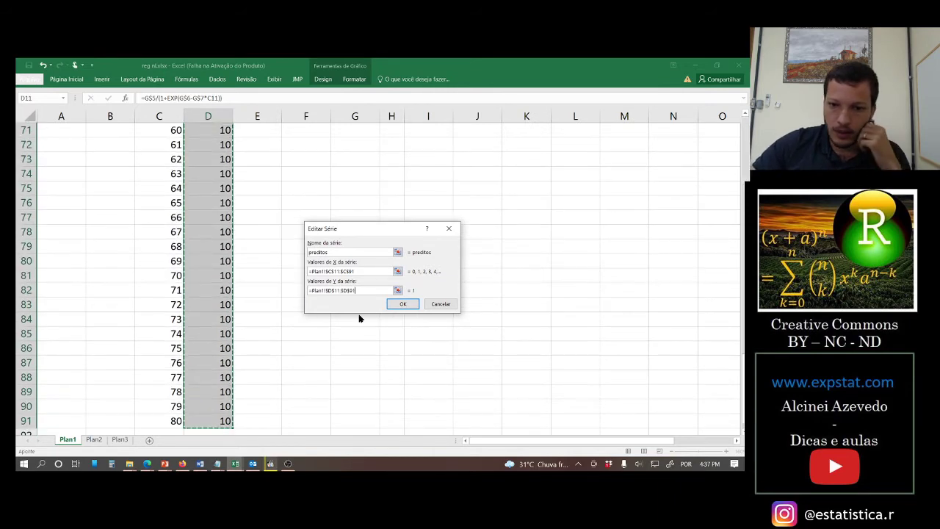
pyautogui.click(396, 304)
pyautogui.click(462, 334)
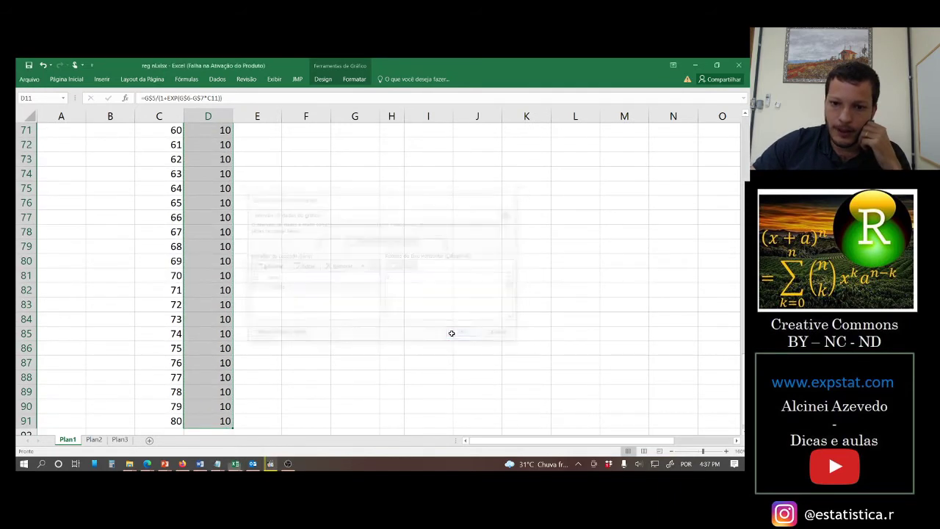
# - Format the "preditos" series in the chart with a solid line
pyautogui.scroll(20, 479, 293)
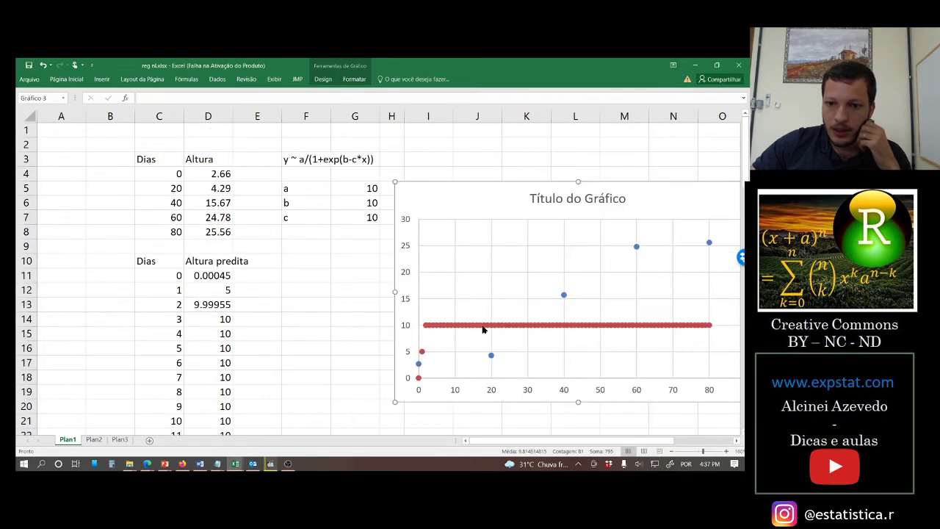
pyautogui.click(482, 328)
pyautogui.rightClick(491, 329)
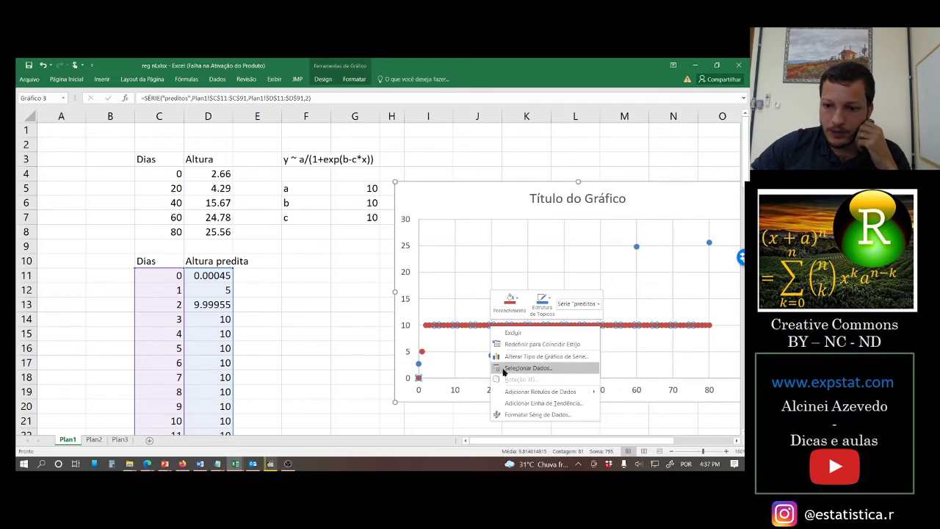
pyautogui.click(549, 415)
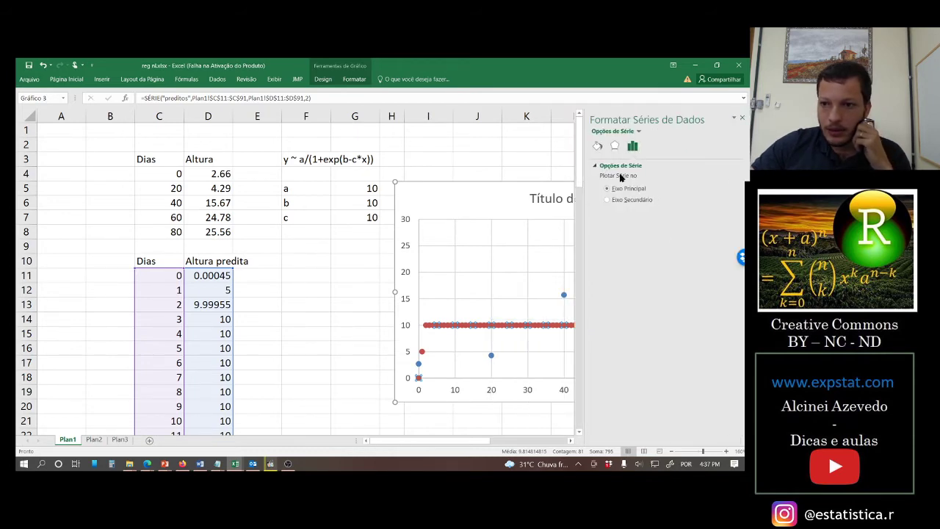
pyautogui.click(615, 147)
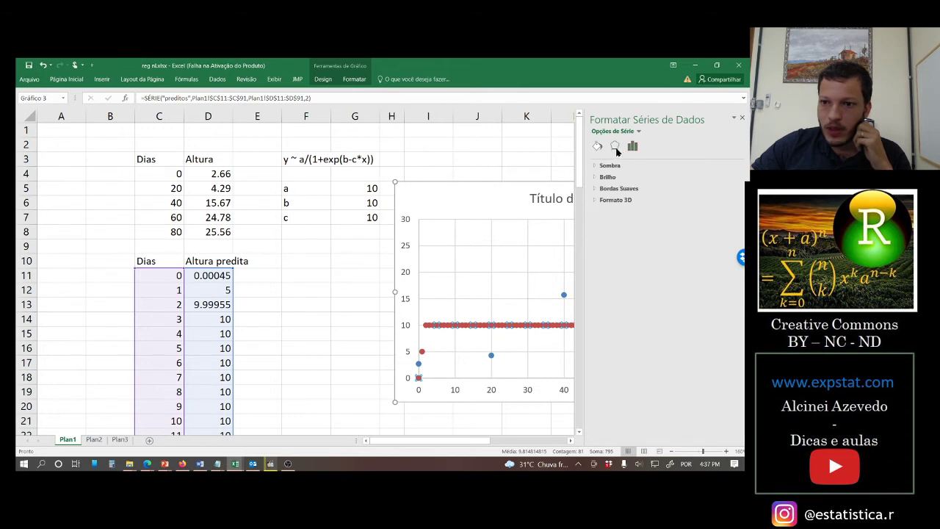
pyautogui.click(598, 146)
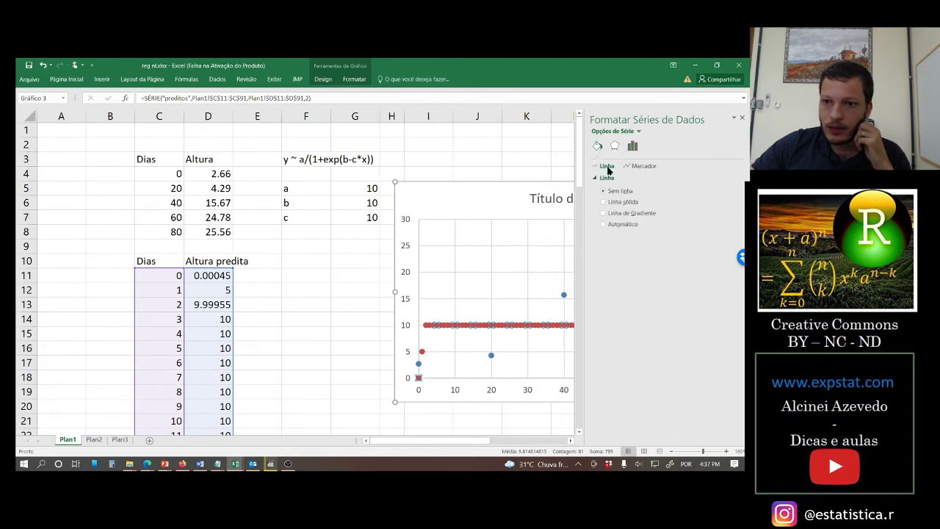
pyautogui.click(616, 203)
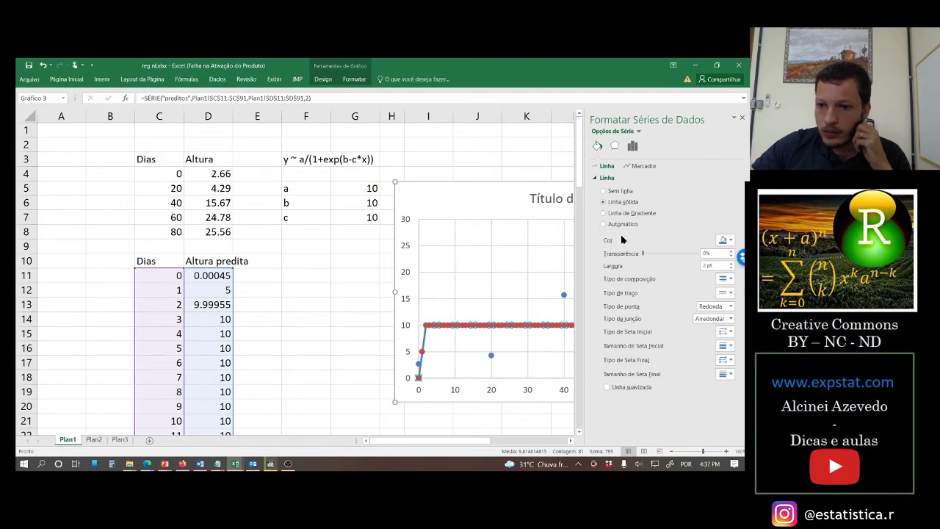
# - Remove the markers from the "preditos" series and close its formatting options
pyautogui.click(636, 167)
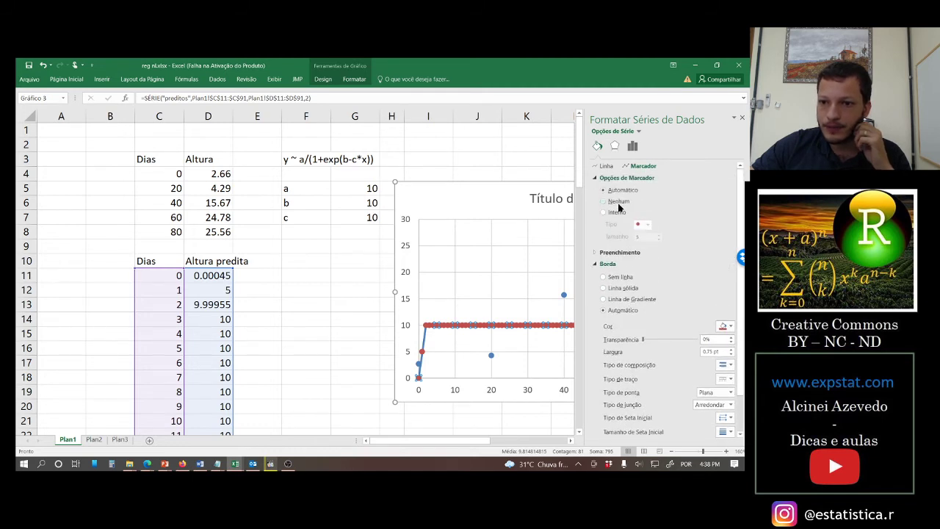
pyautogui.click(615, 202)
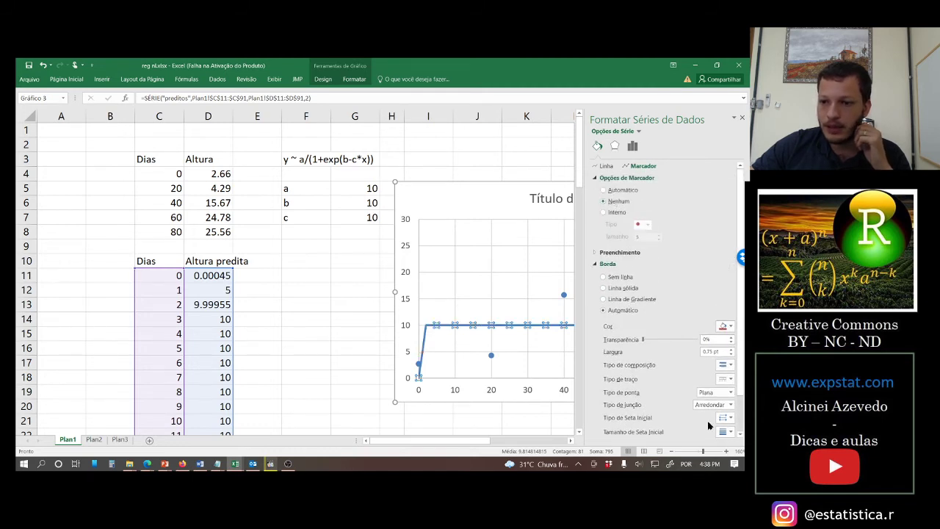
pyautogui.click(741, 120)
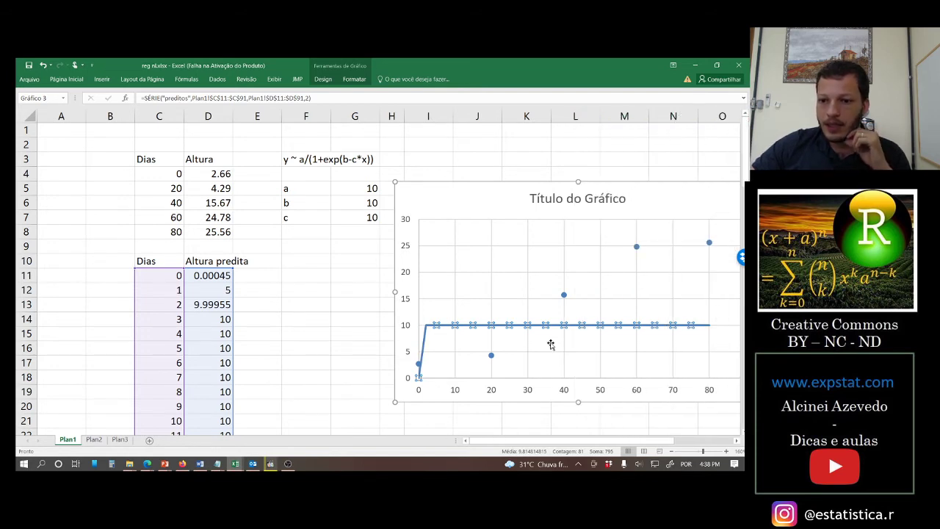
# - Move the chart below the parameter cells so it starts next to the predicted heights, around row 10
pyautogui.moveTo(522, 188); pyautogui.dragTo(431, 284)
pyautogui.scroll(-1, 430, 284)
pyautogui.scroll(1, 491, 283)
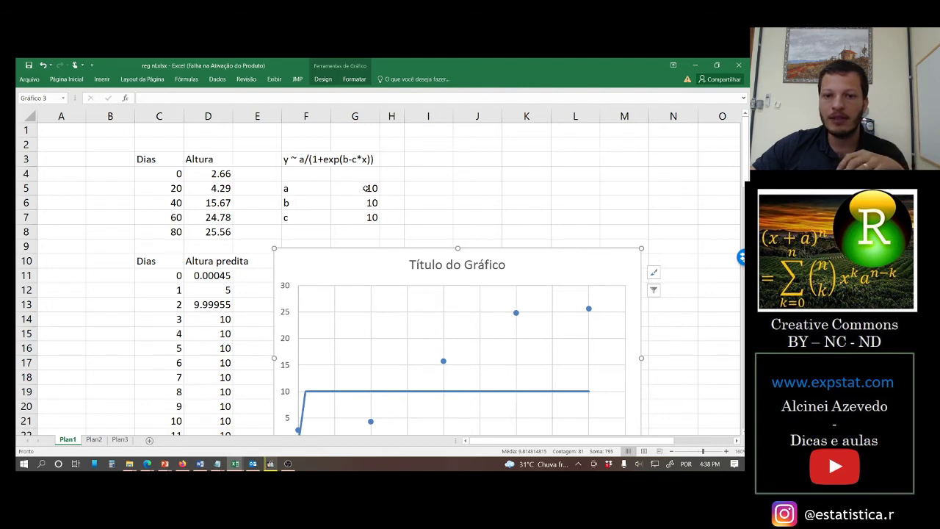
# - Try 20 and 30 as values of parameter a in G5
pyautogui.click(364, 188)
pyautogui.write('20')
pyautogui.press('Return')
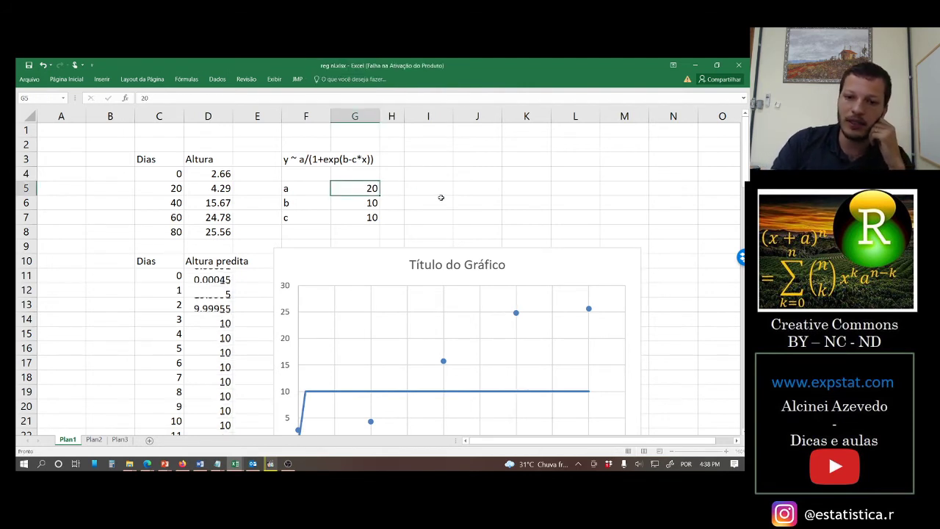
pyautogui.click(372, 190)
pyautogui.write('30')
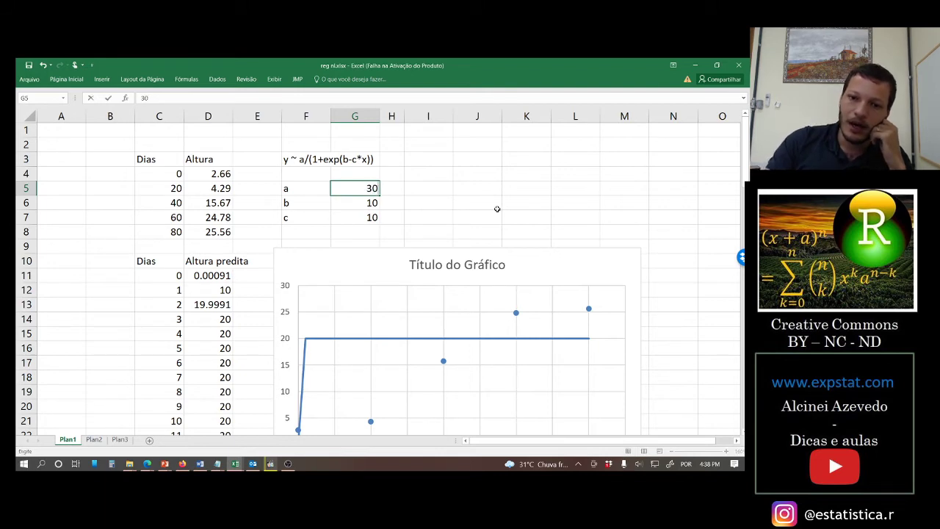
pyautogui.press('Return')
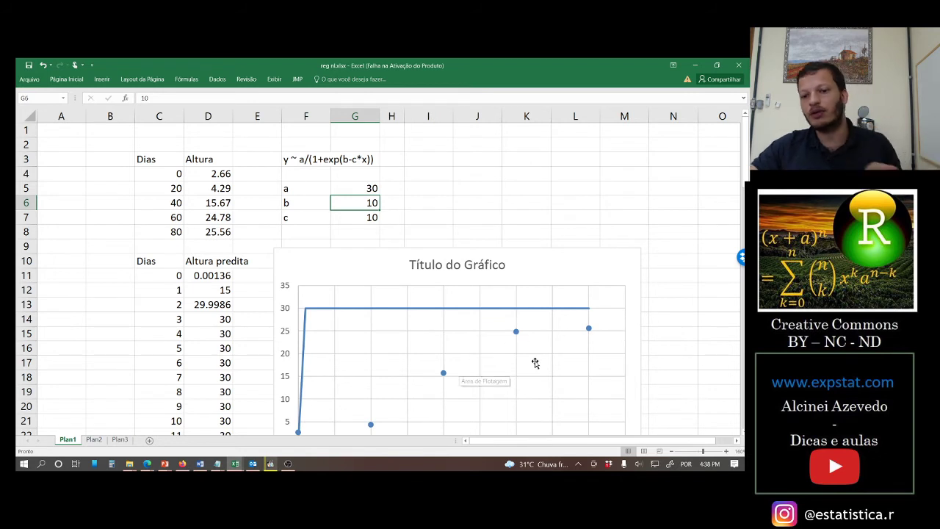
# - Set parameter a in G5 to 25
pyautogui.click(348, 189)
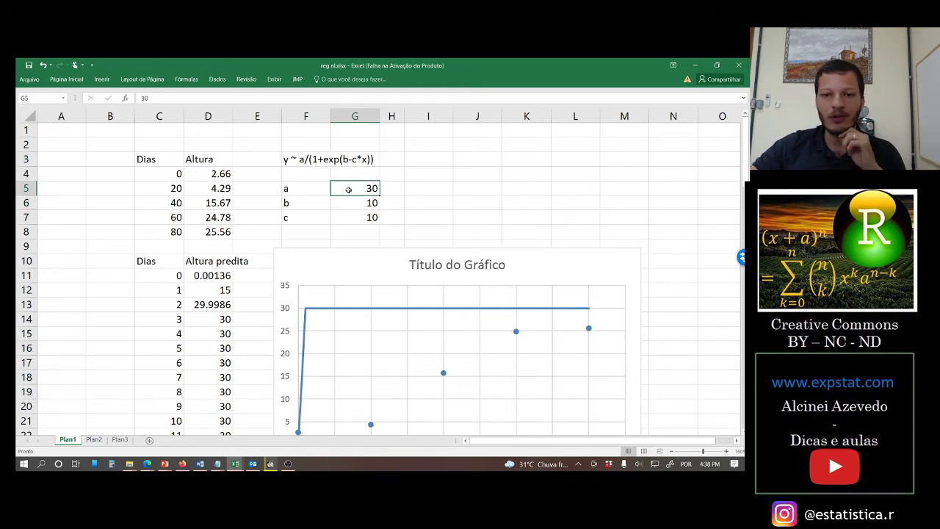
pyautogui.write('25')
pyautogui.press('Return')
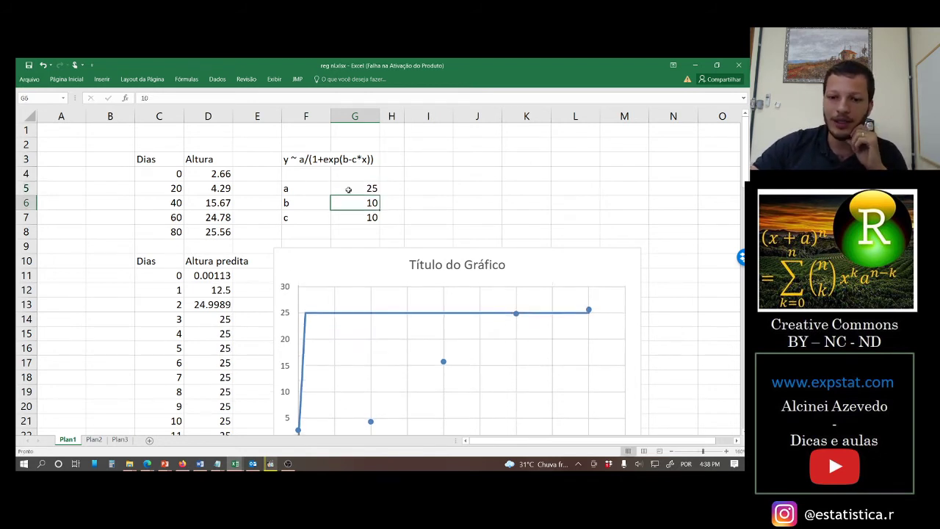
# - Try 1 as the value of parameter c in G7
pyautogui.scroll(-1, 408, 206)
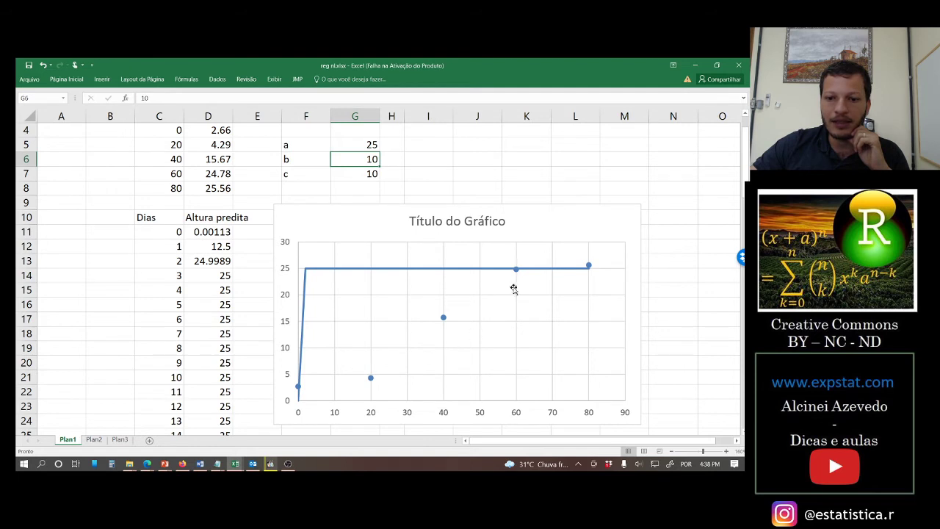
pyautogui.click(361, 177)
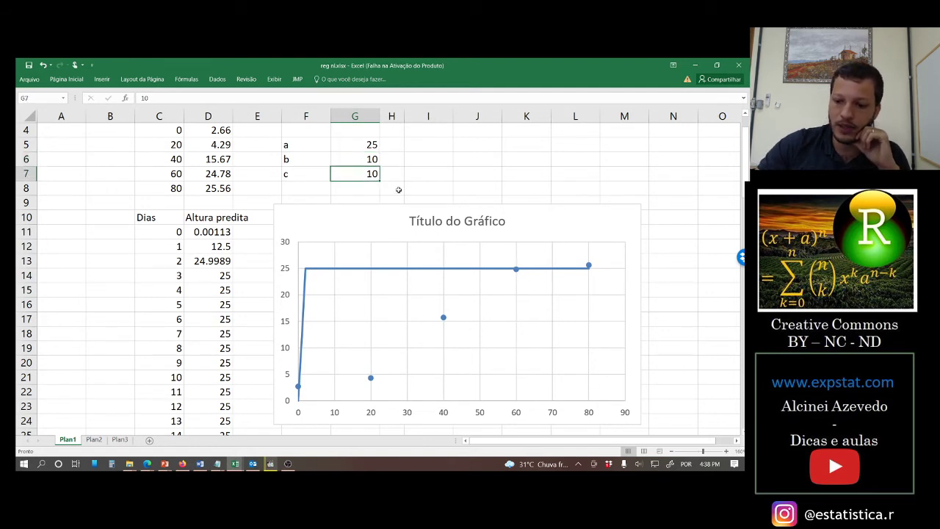
pyautogui.press('BackSpace')
pyautogui.press('Return')
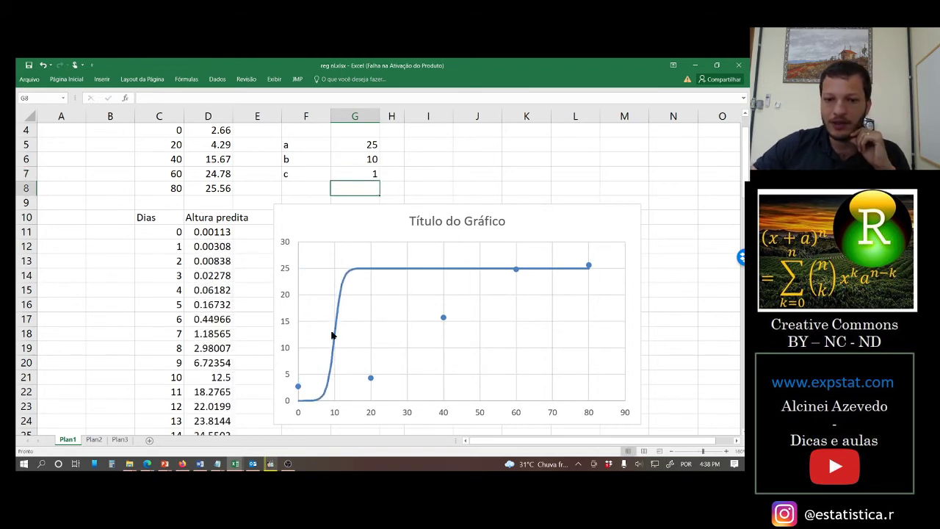
# - Set parameter c in G7 to 0.5
pyautogui.click(371, 173)
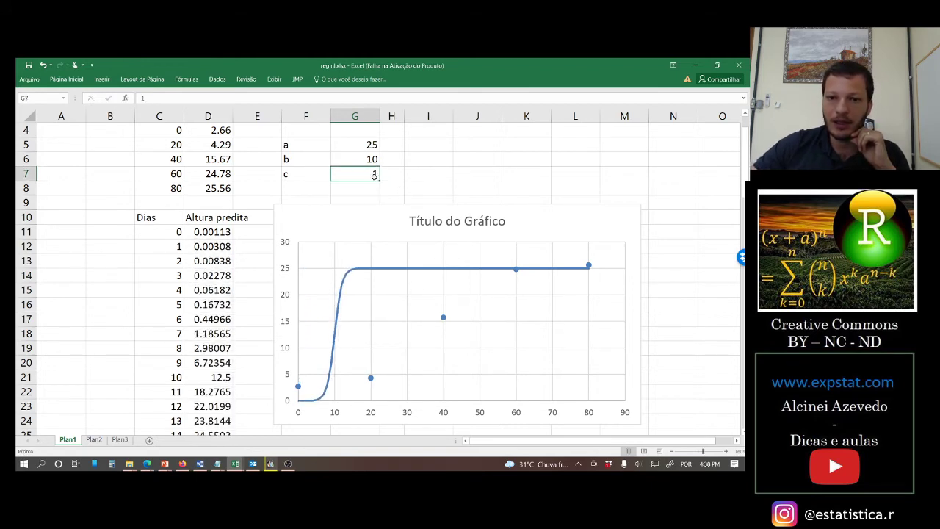
pyautogui.write('0.5')
pyautogui.press('Return')
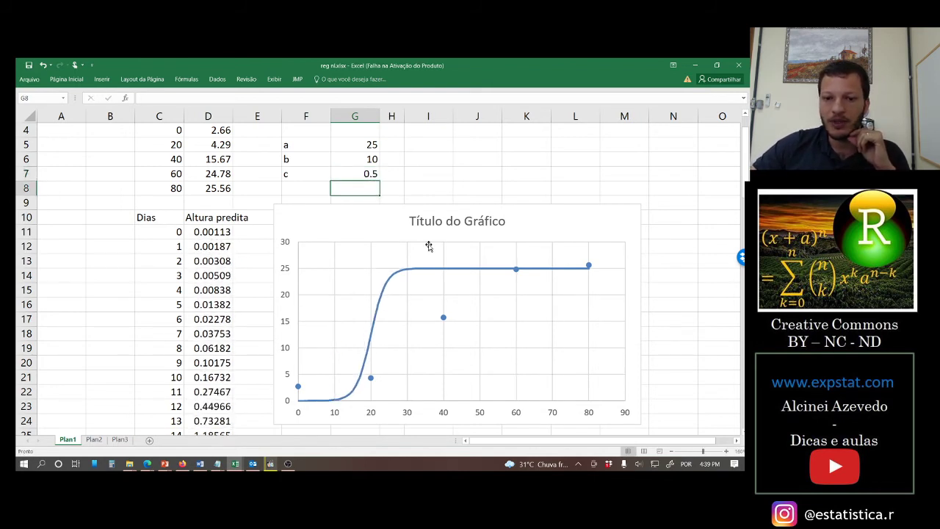
# - Set parameter b in G6 to 5 and select that cell again
pyautogui.click(365, 160)
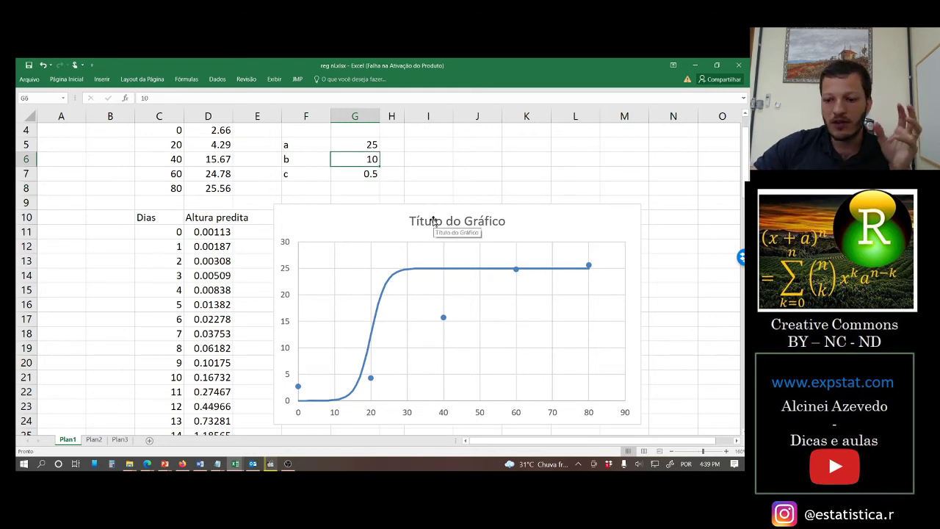
pyautogui.write('5')
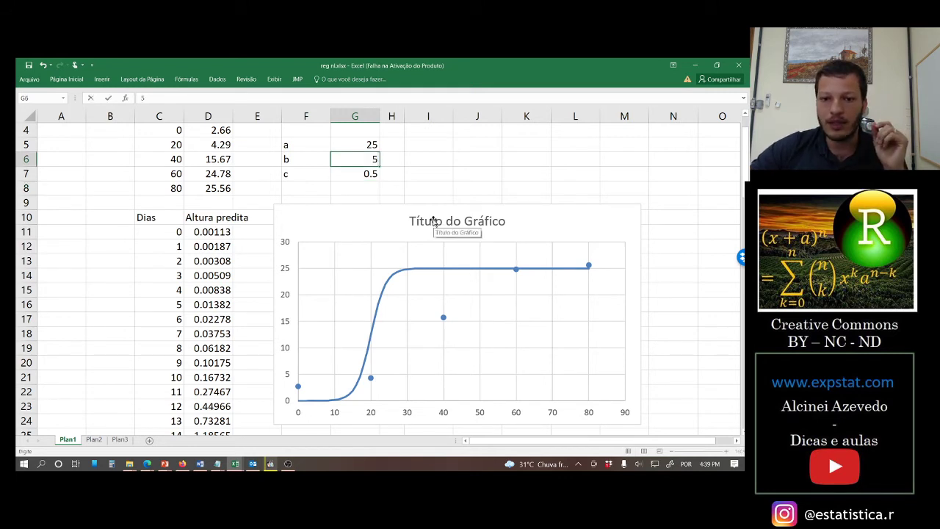
pyautogui.press('Return')
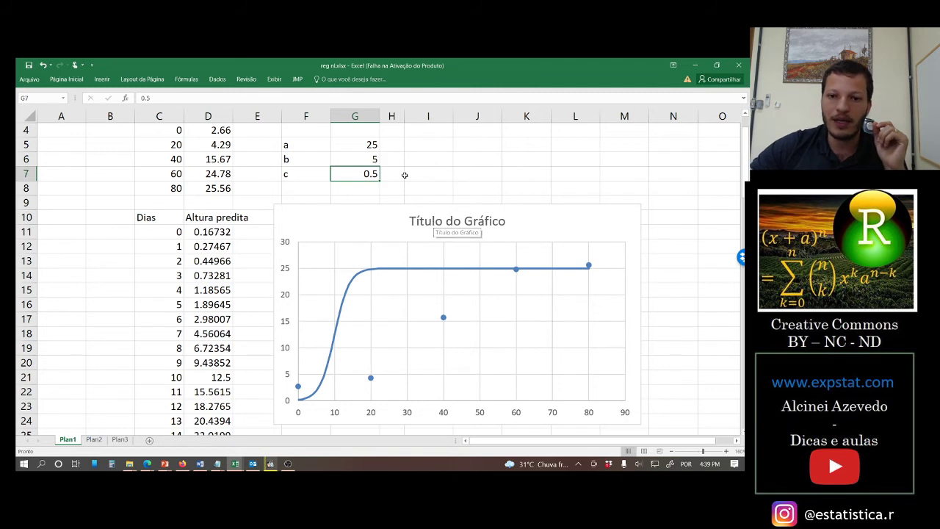
pyautogui.press('Up')
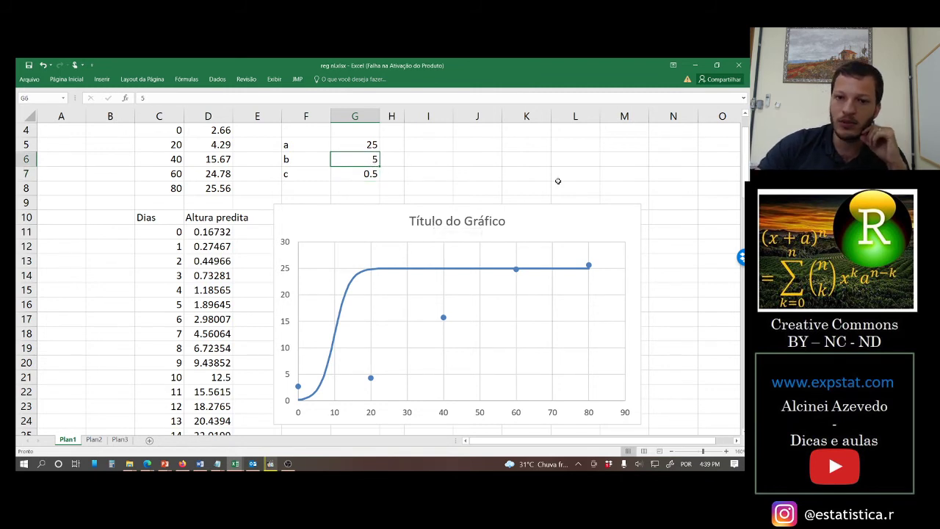
# - Try 20 and 15 in turn as the value of parameter b in G6
pyautogui.write('20')
pyautogui.press('Return')
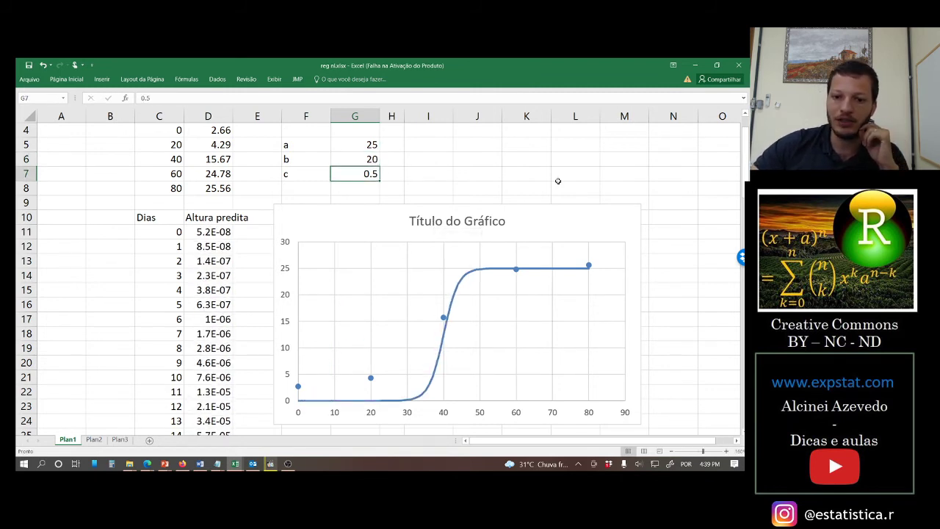
pyautogui.click(364, 160)
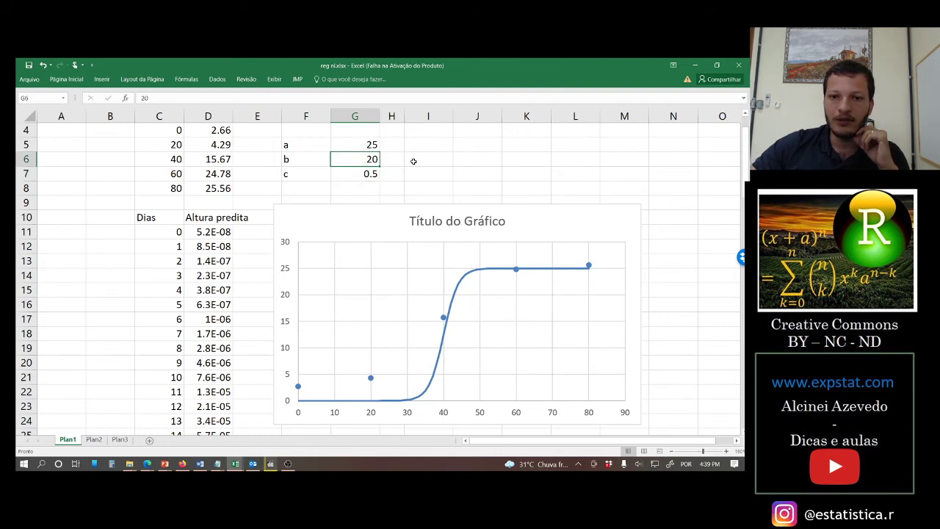
pyautogui.write('15')
pyautogui.press('Return')
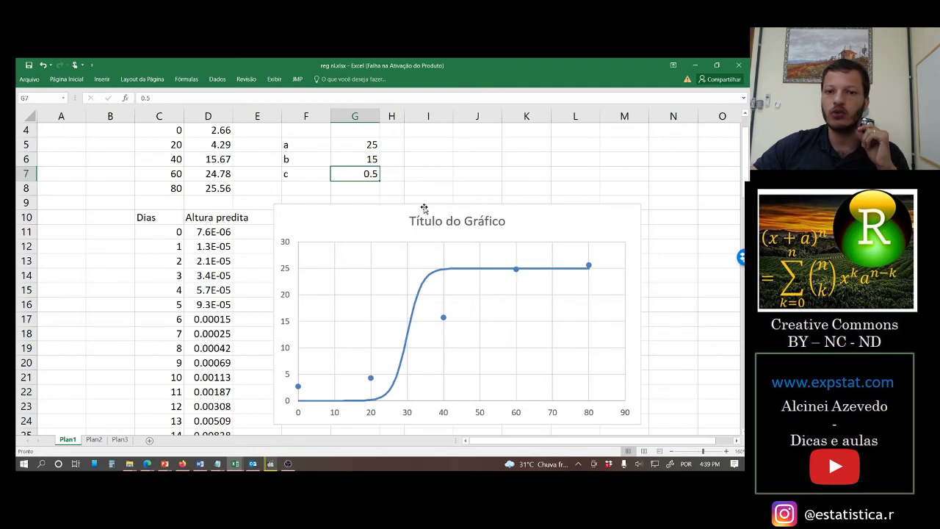
# - Try -0.5 as the value of parameter c in G7, and undo that change
pyautogui.doubleClick(357, 173)
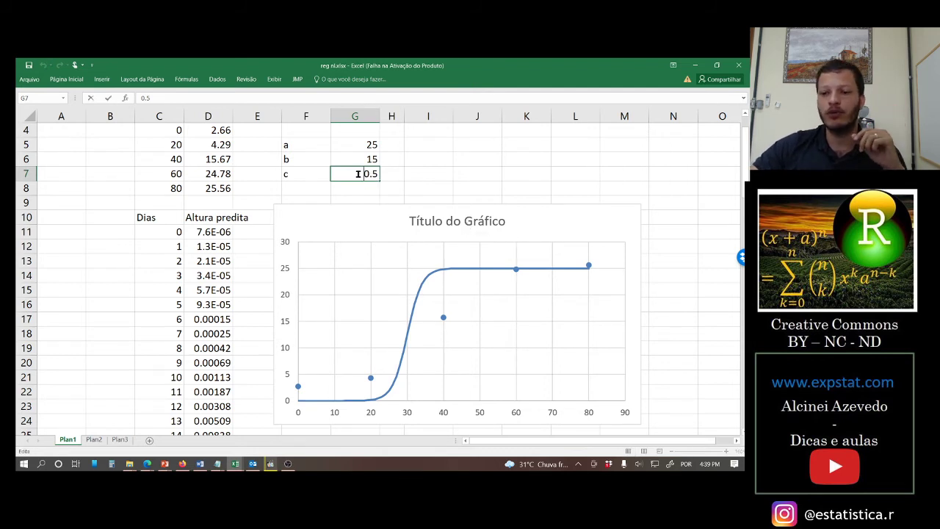
pyautogui.write('-')
pyautogui.press('Return')
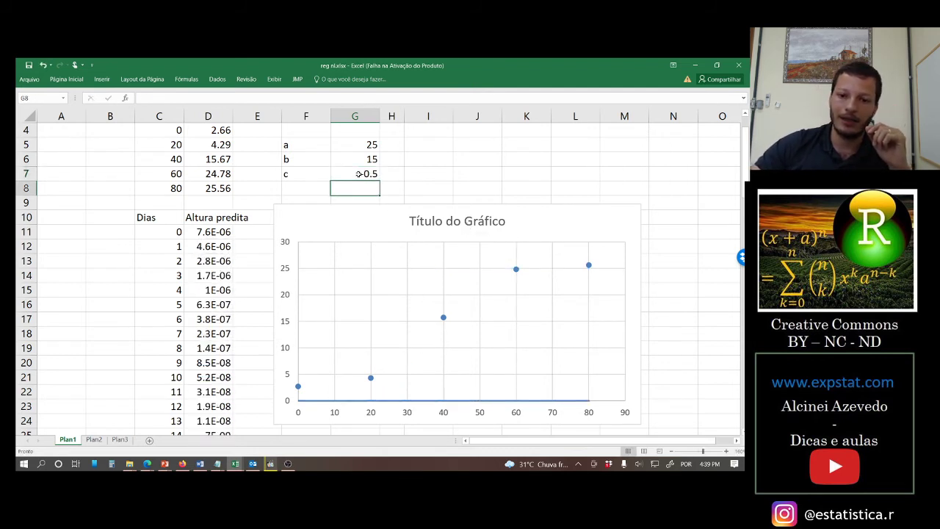
pyautogui.doubleClick(357, 173)
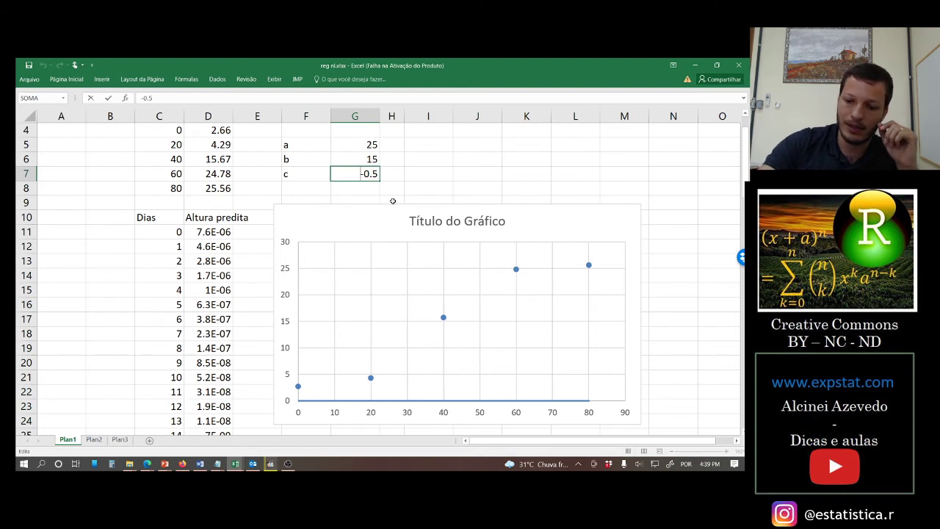
pyautogui.press('Escape')
pyautogui.hotkey('ctrl', 'z')
pyautogui.press('Return')
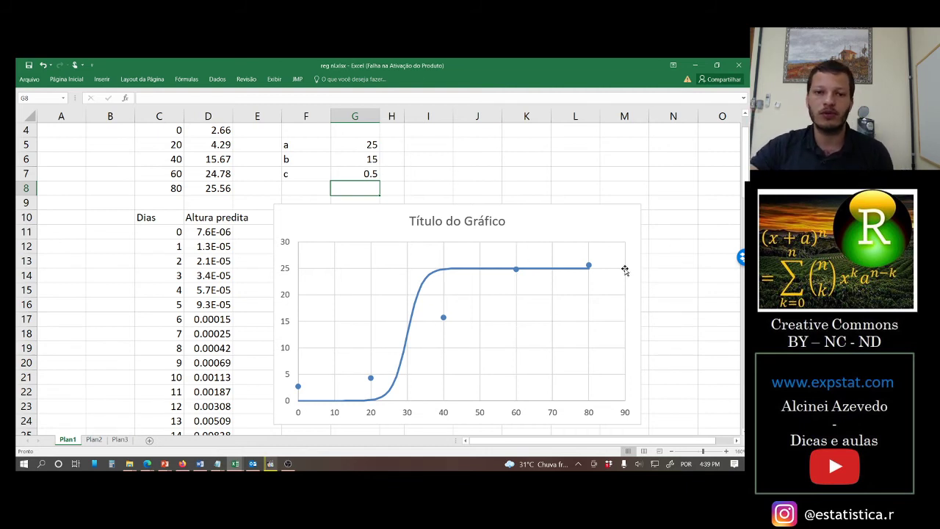
# - Set parameter a in G5 to 30 and parameter b in G6 to 10
pyautogui.click(349, 145)
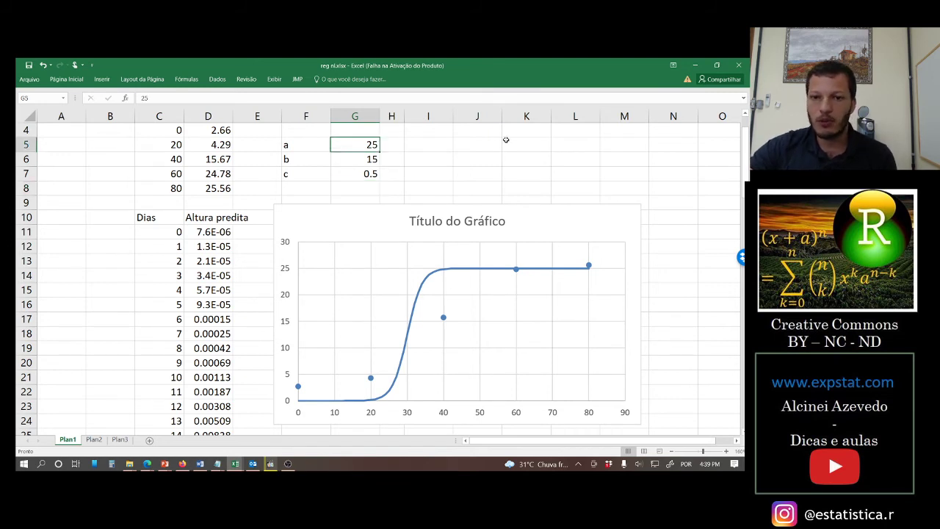
pyautogui.write('30')
pyautogui.press('Return')
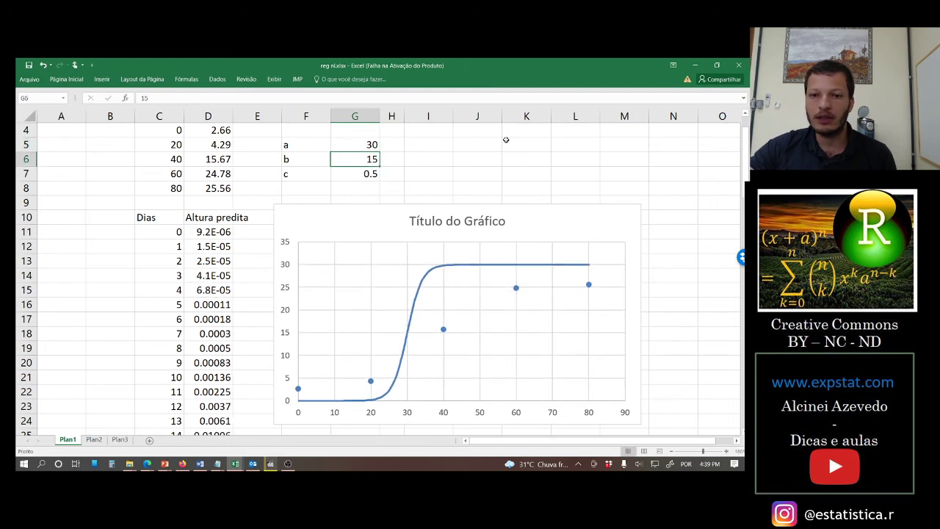
pyautogui.write('10')
pyautogui.press('Return')
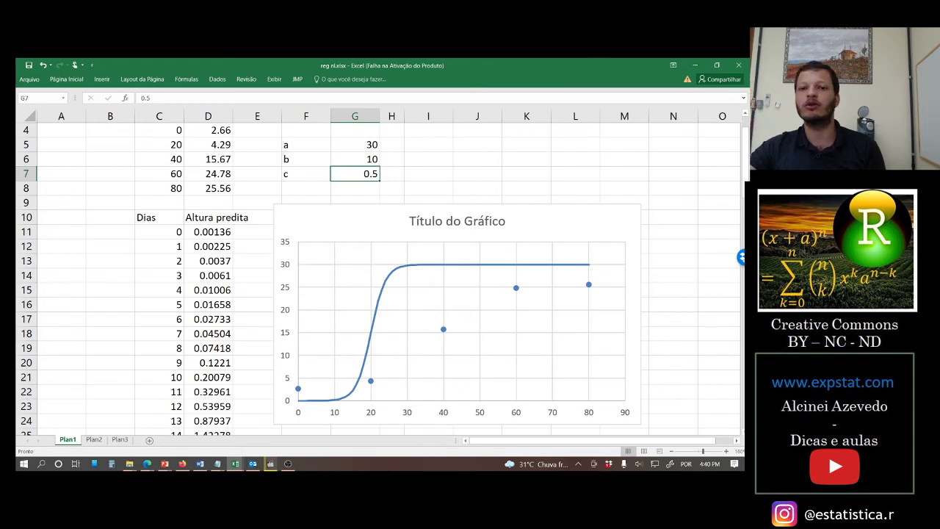
# - Try 300 as the value of parameter a in G5, and return it to 30
pyautogui.click(365, 146)
pyautogui.write('300')
pyautogui.press('Return')
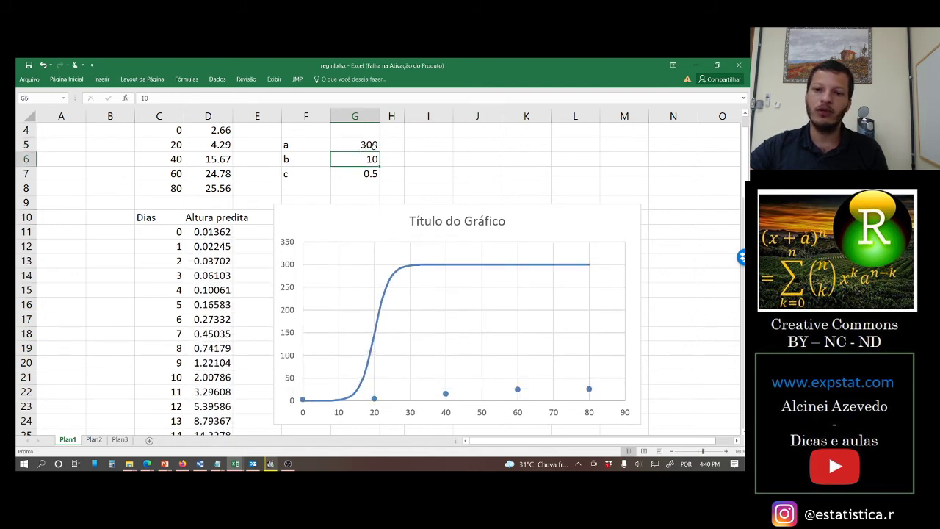
pyautogui.click(372, 146)
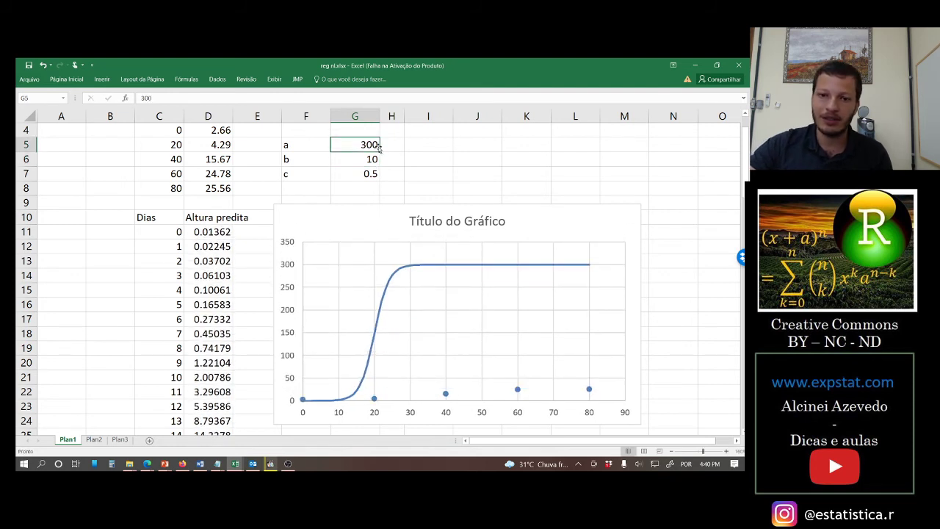
pyautogui.write('30')
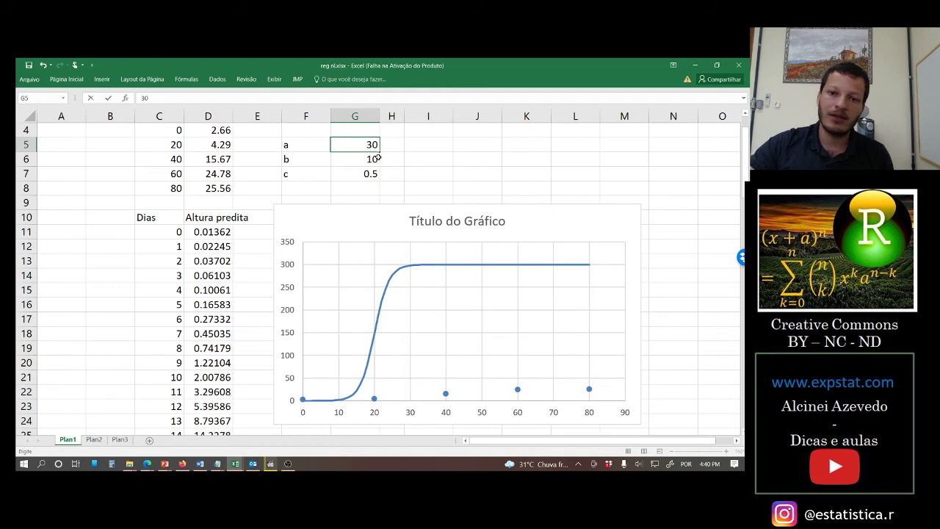
pyautogui.press('Return')
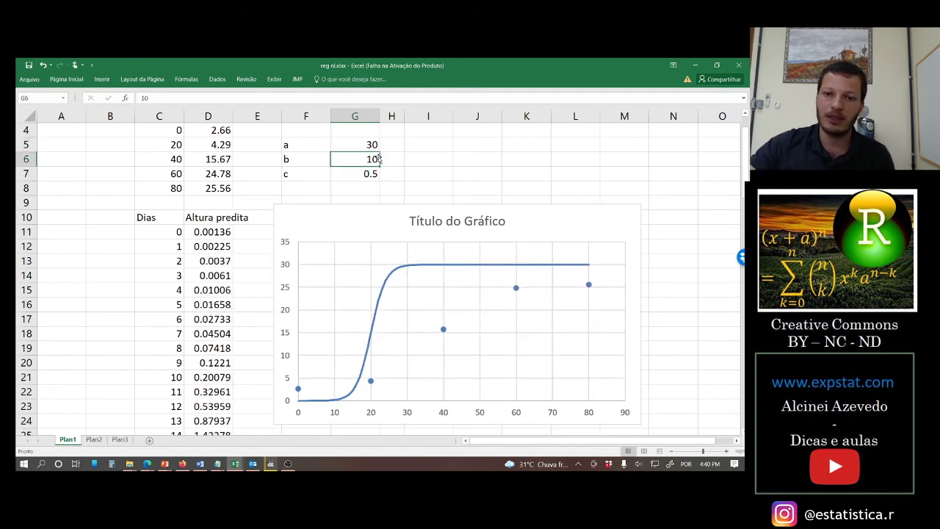
# - Try 1 and 6 in turn as the value of parameter b in G6
pyautogui.write('1')
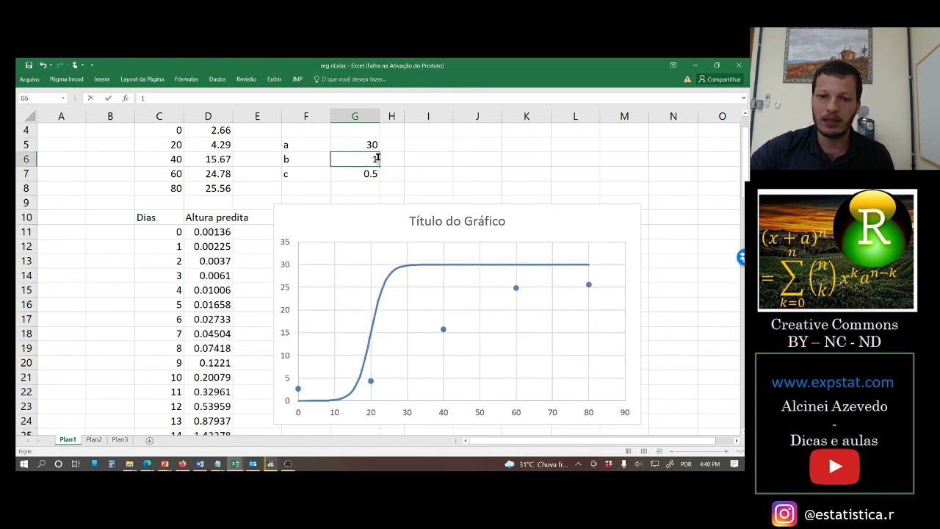
pyautogui.press('Return')
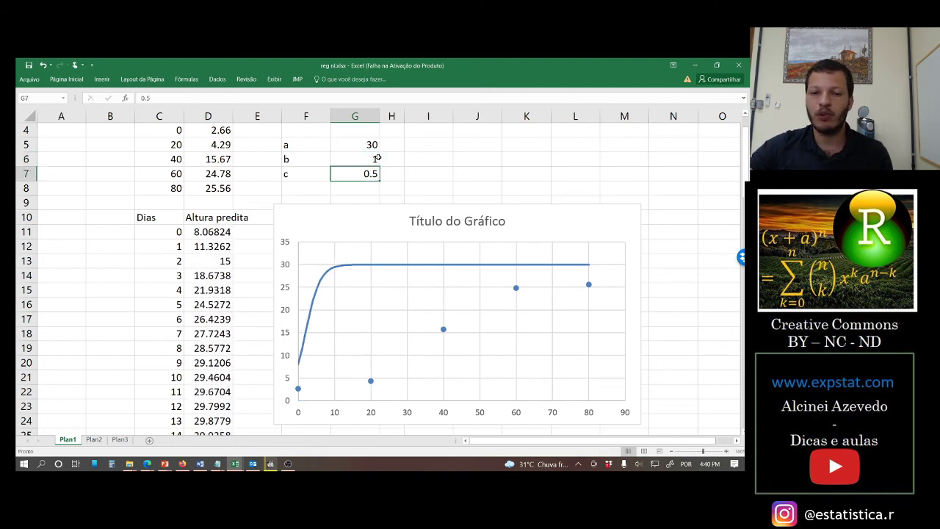
pyautogui.click(363, 163)
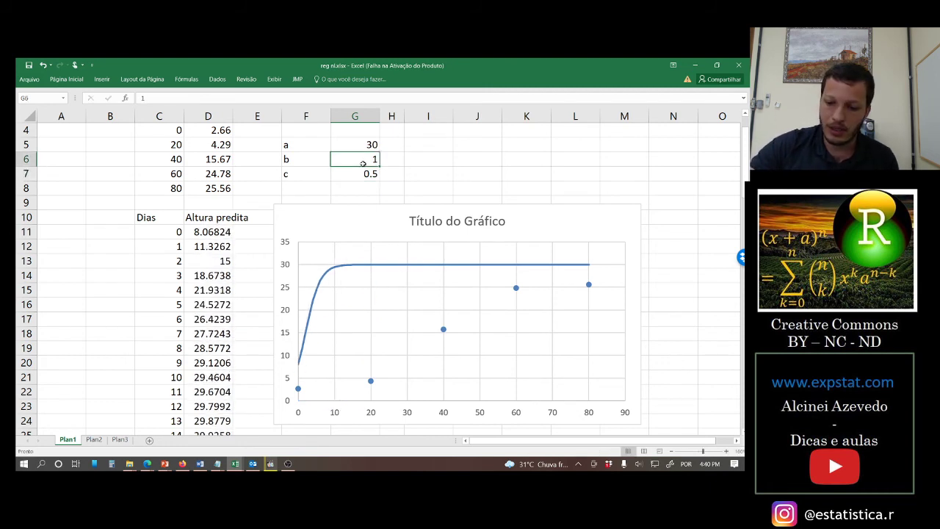
pyautogui.write('6')
pyautogui.press('Return')
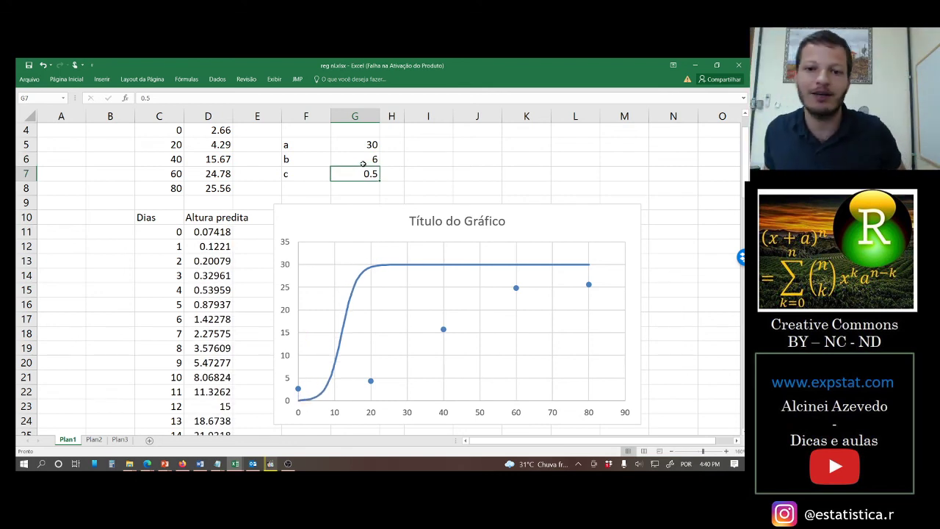
# - Set parameter b in G6 back to 10
pyautogui.click(361, 155)
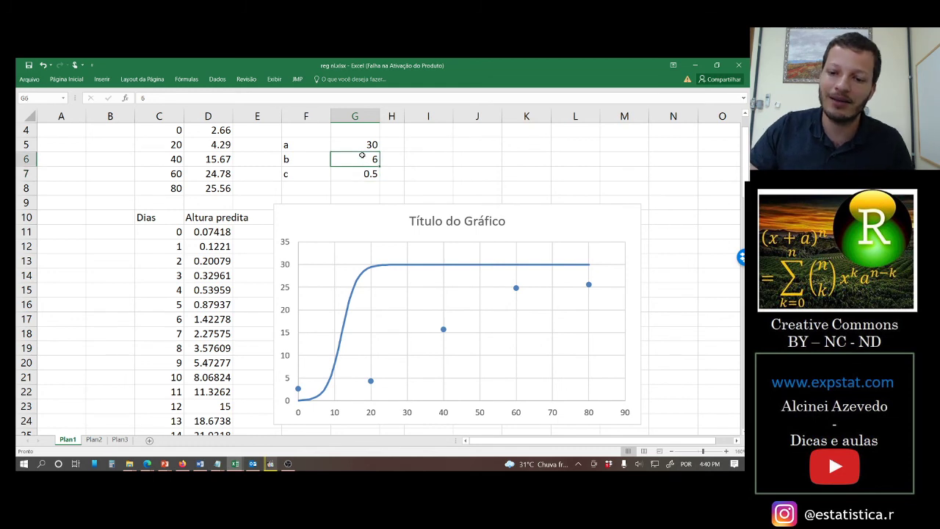
pyautogui.write('10')
pyautogui.press('Return')
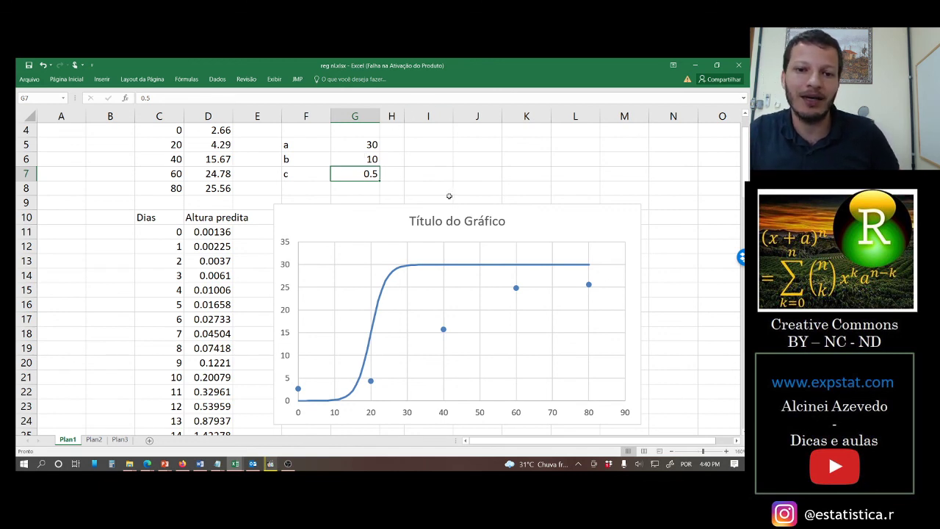
pyautogui.scroll(1, 441, 197)
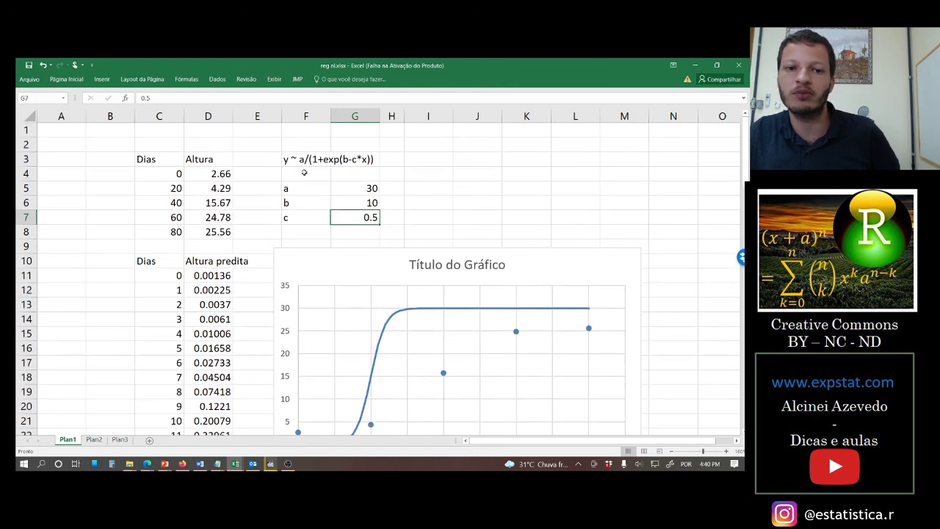